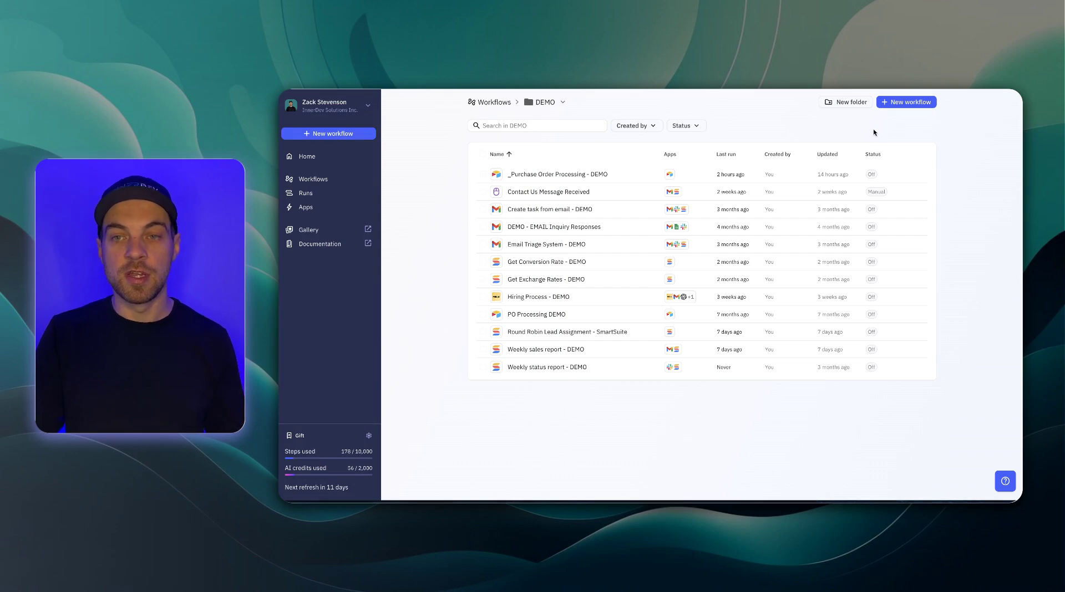
Create a new workflow in the DEMO folder and name it "PDF Processing into Airtable".
left_click(909, 102)
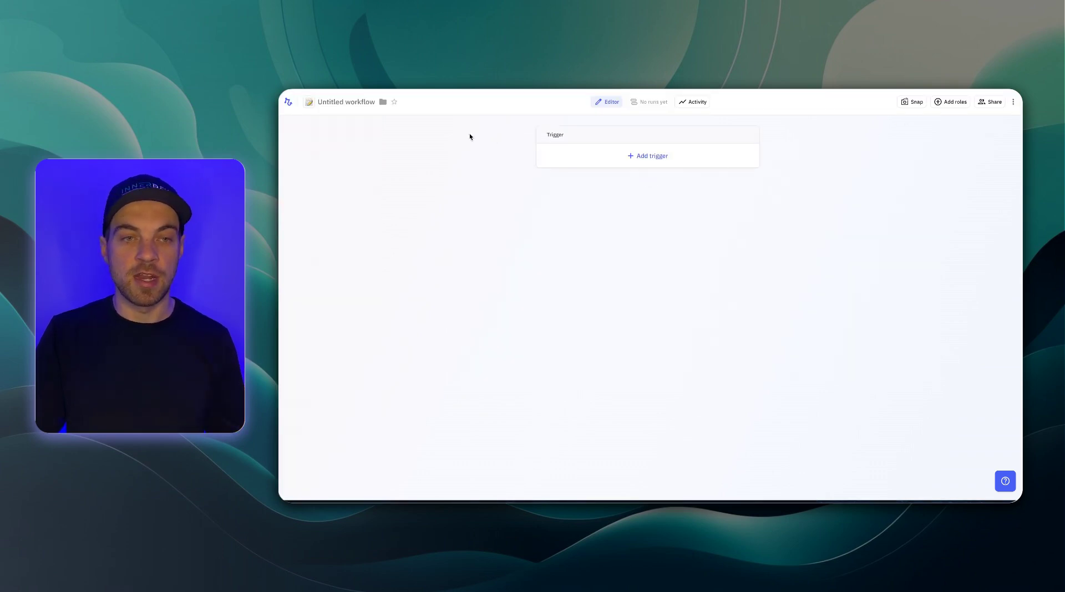
left_click(345, 103)
type("PDF Processing")
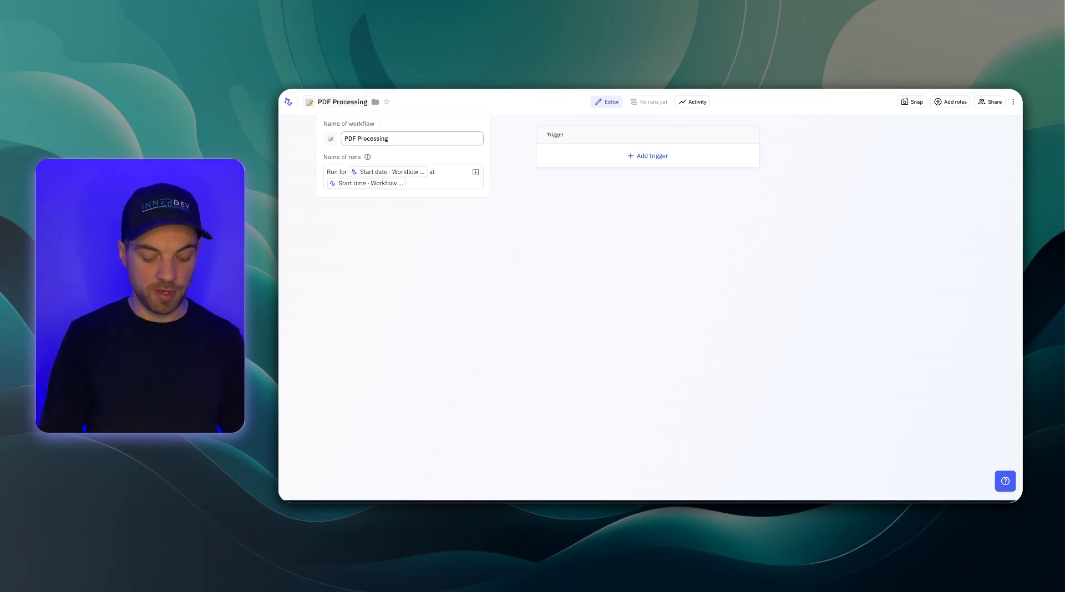
type(" into Airtable")
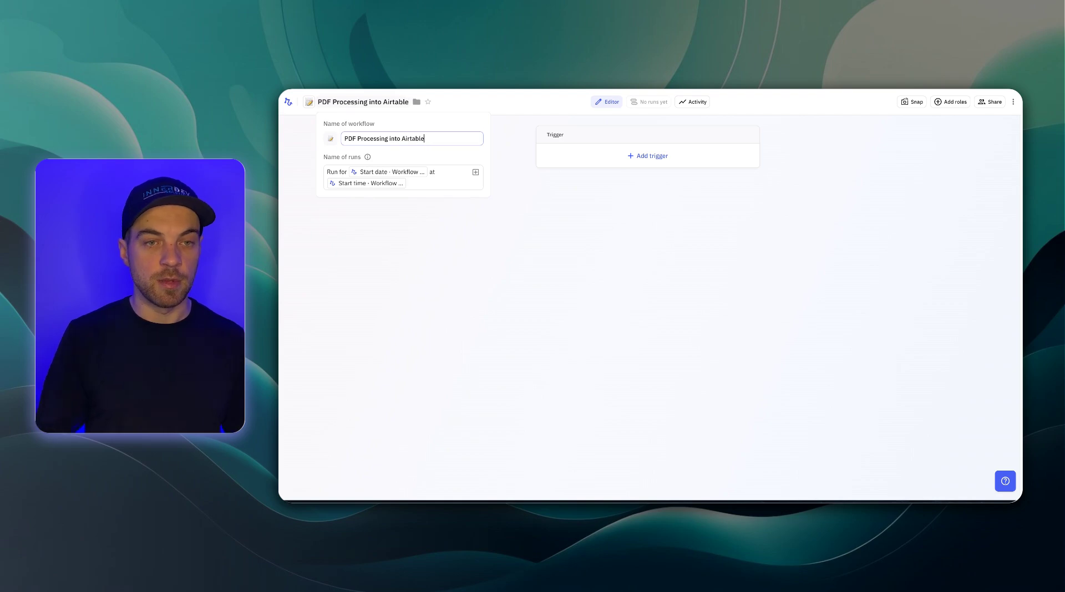
left_click(438, 250)
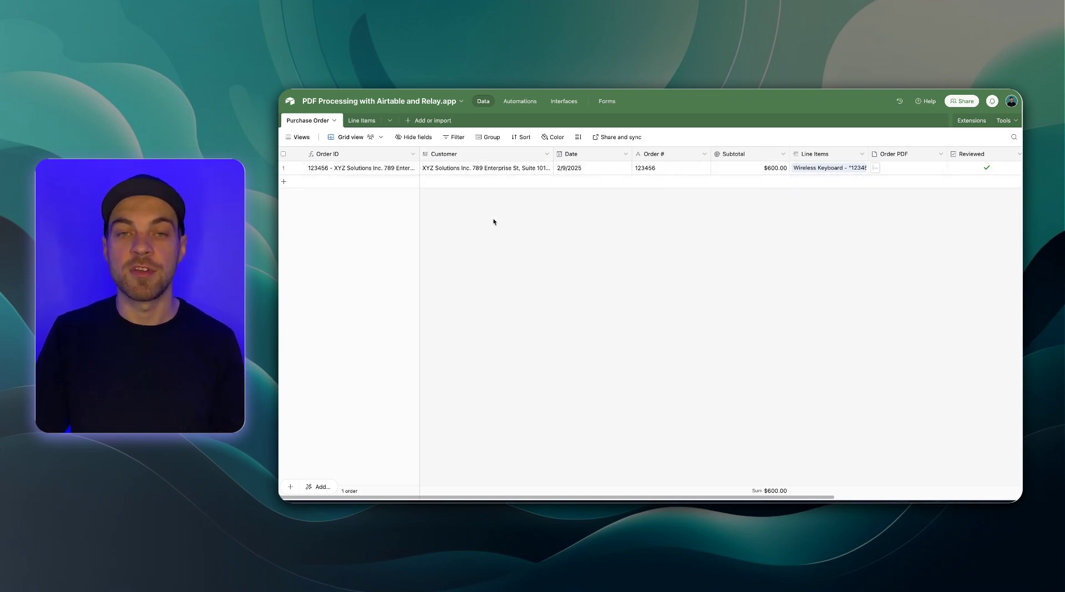
Switch to the Airtable base and examine the Purchase Order table's fields, including the settings of its Line Items link field.
scroll(480, 239, "right", 3)
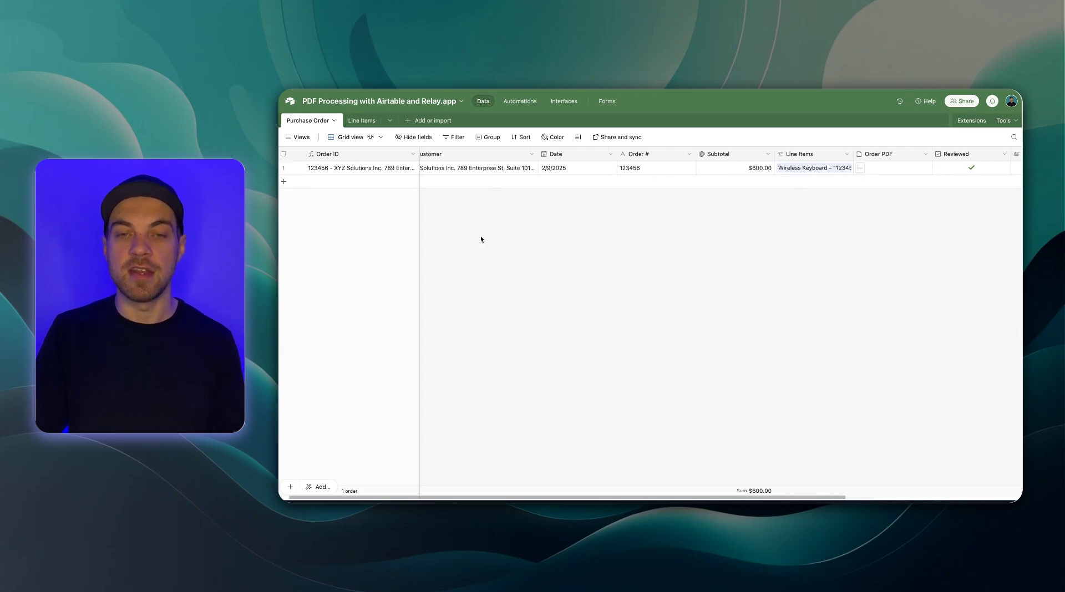
scroll(564, 206, "right", 5)
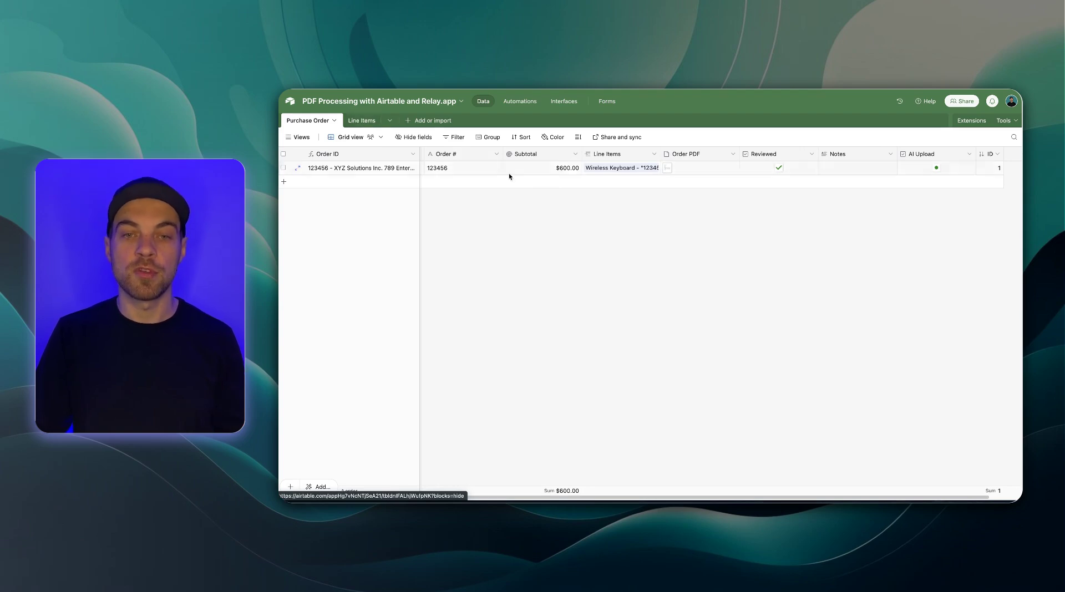
scroll(528, 182, "right", 2)
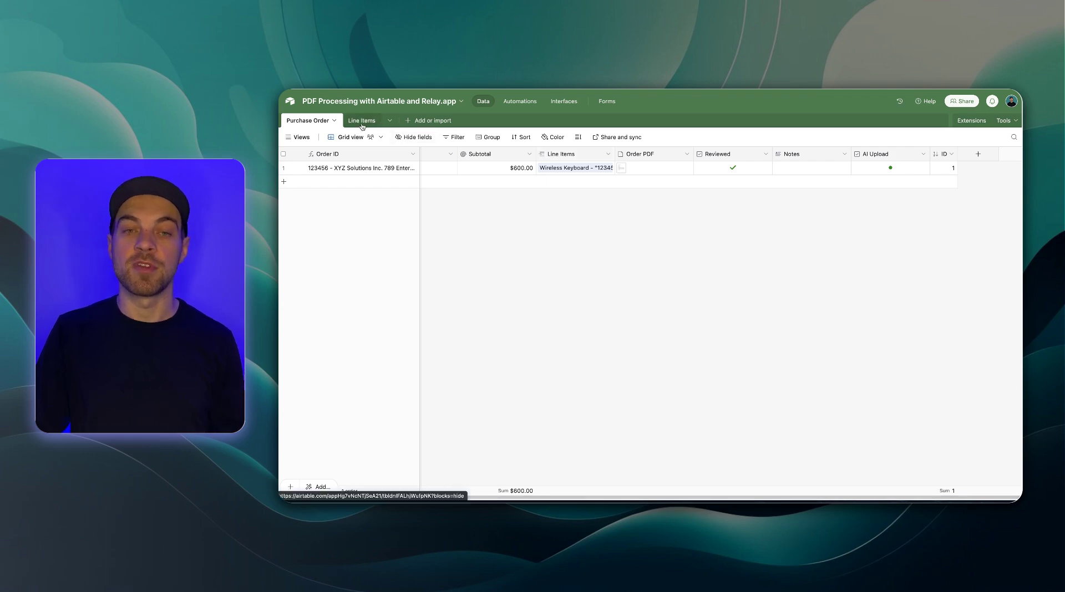
double_click(571, 157)
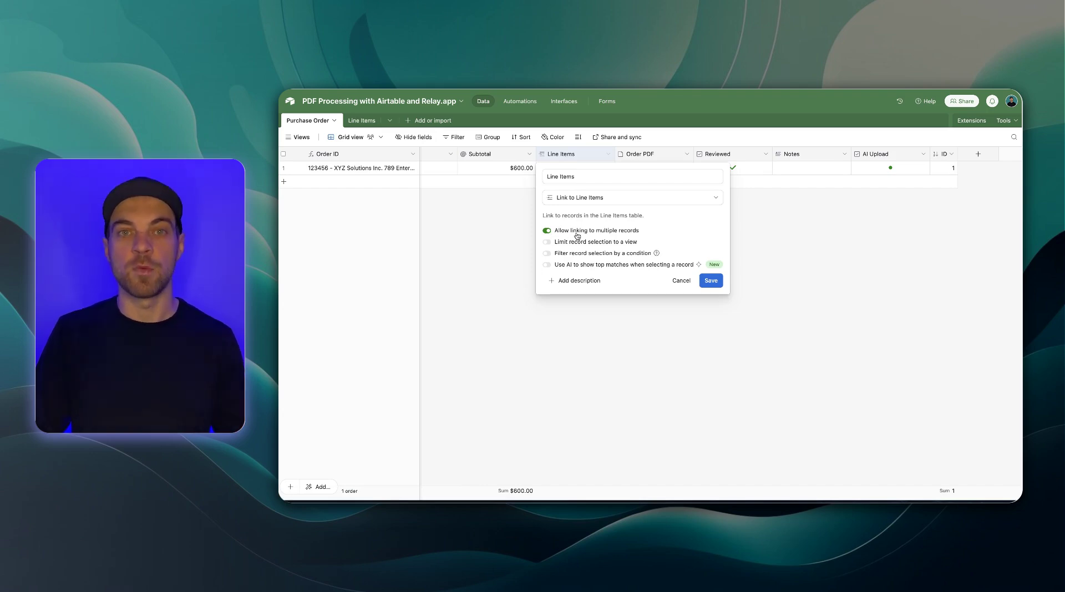
left_click(674, 285)
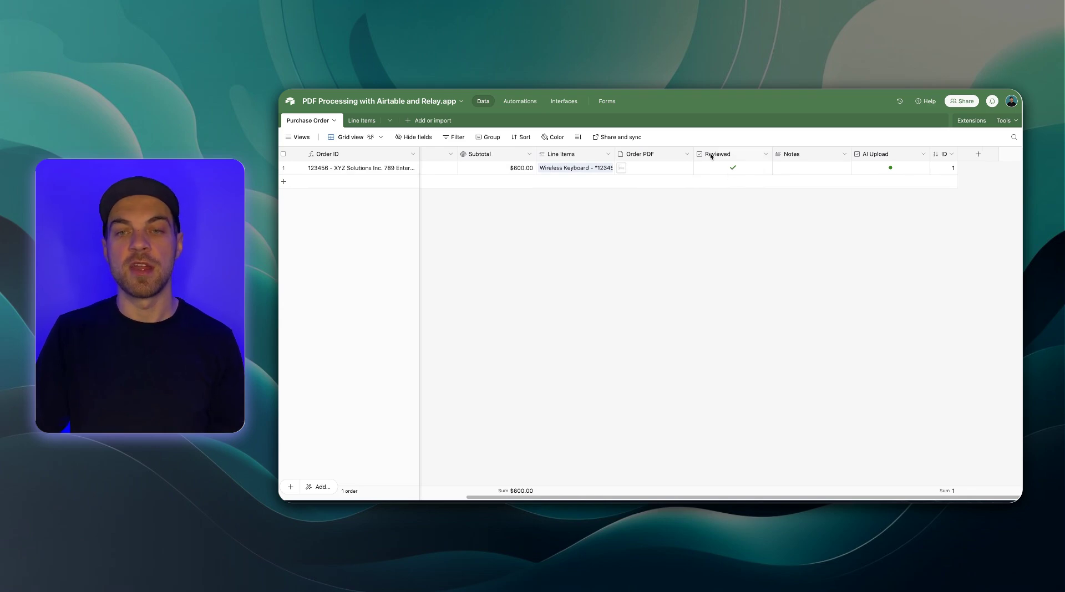
Widen the Notes column in the Purchase Order table.
left_click_drag(850, 154, 877, 154)
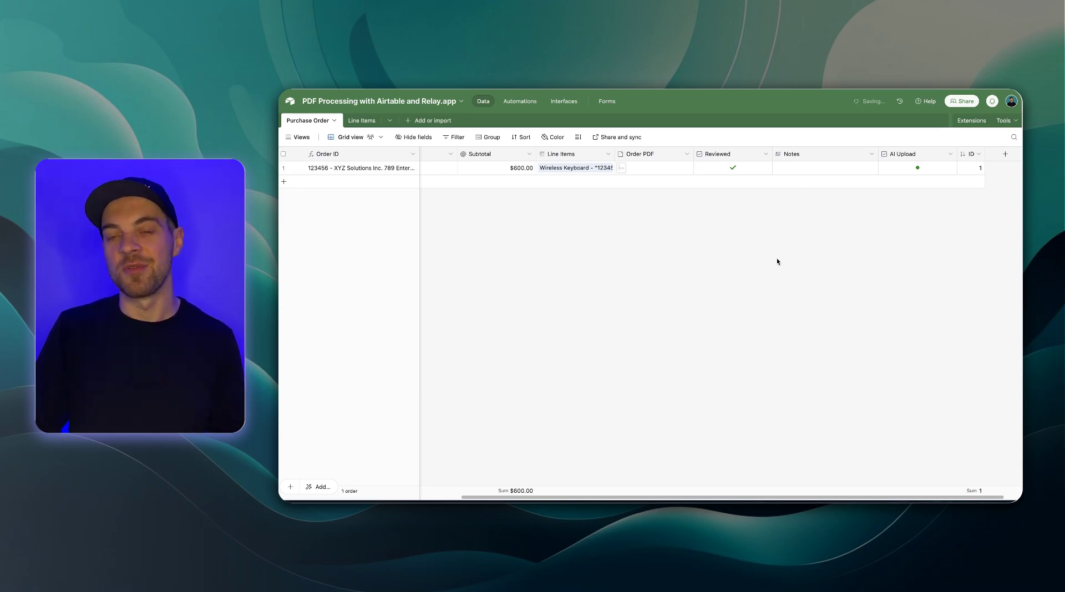
scroll(773, 258, "left", 2)
scroll(767, 240, "right", 3)
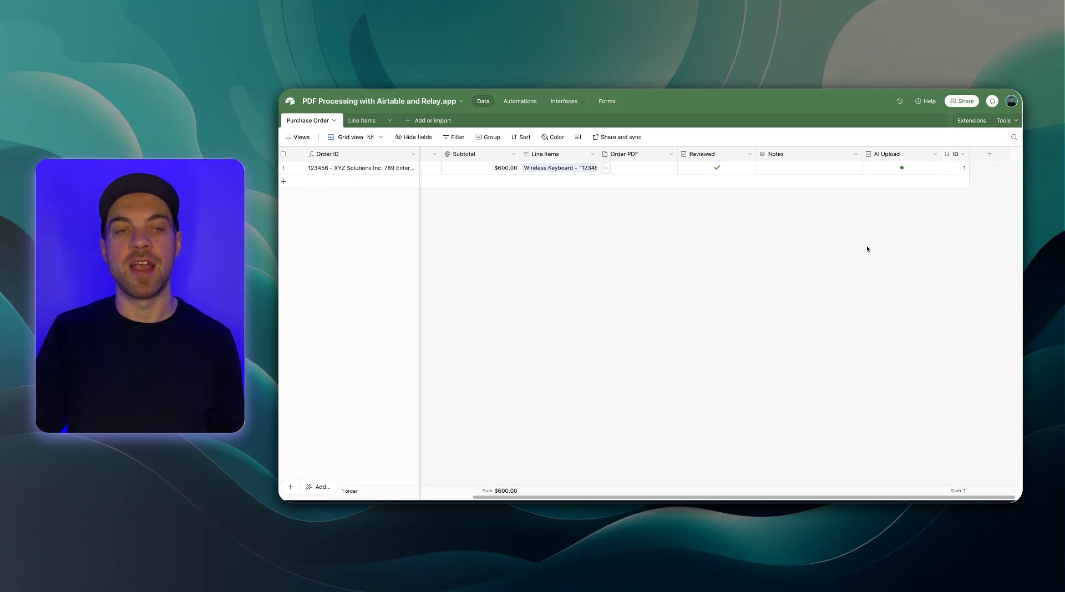
scroll(860, 247, "left", 3)
Examine the Line Items table and the settings of its Purchase Order link field.
left_click(362, 120)
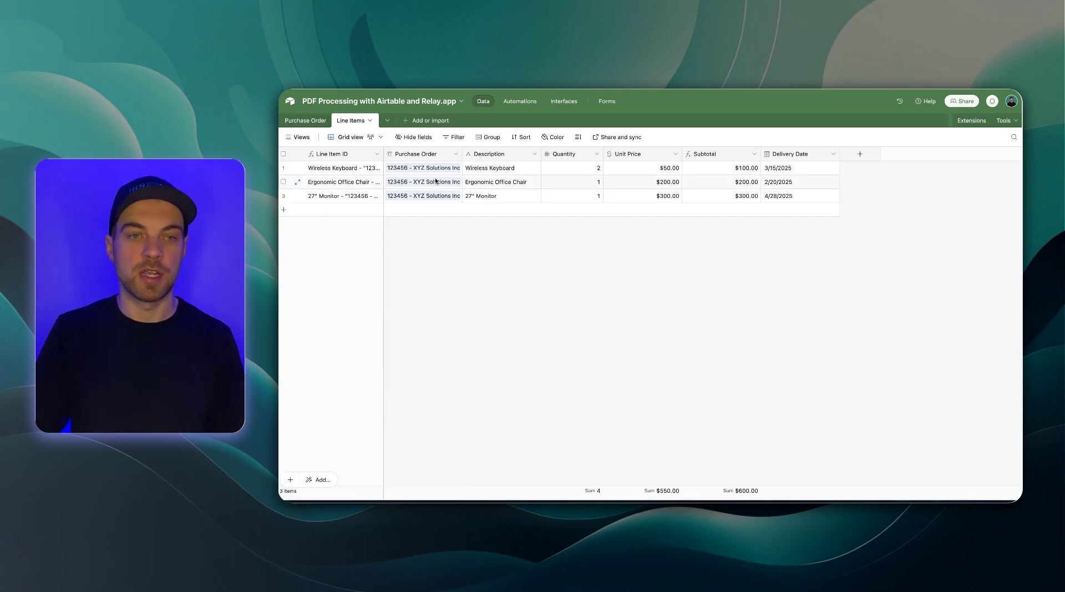
double_click(414, 157)
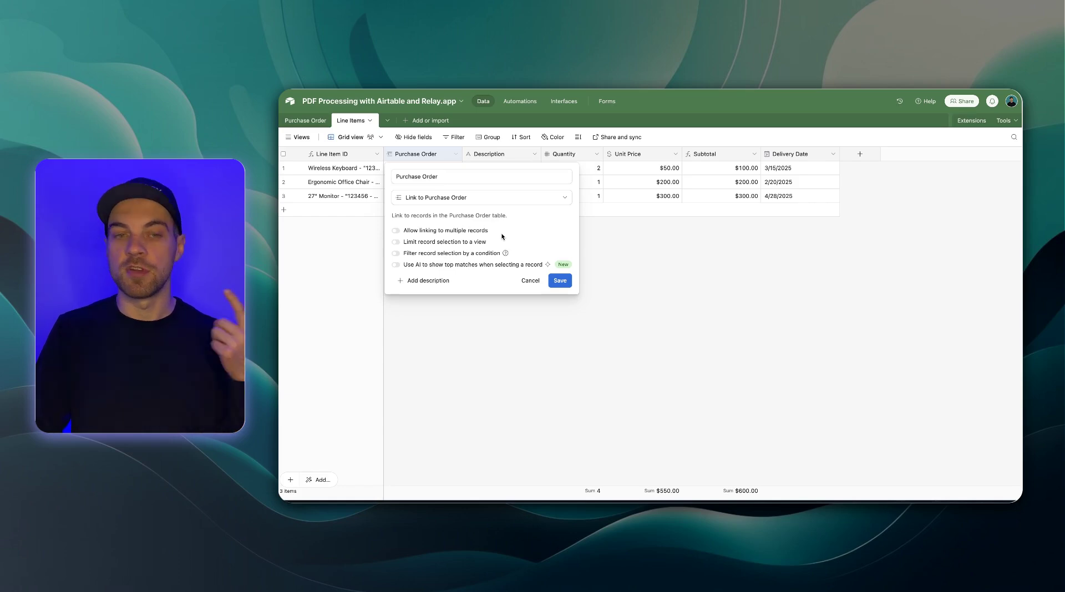
left_click(559, 280)
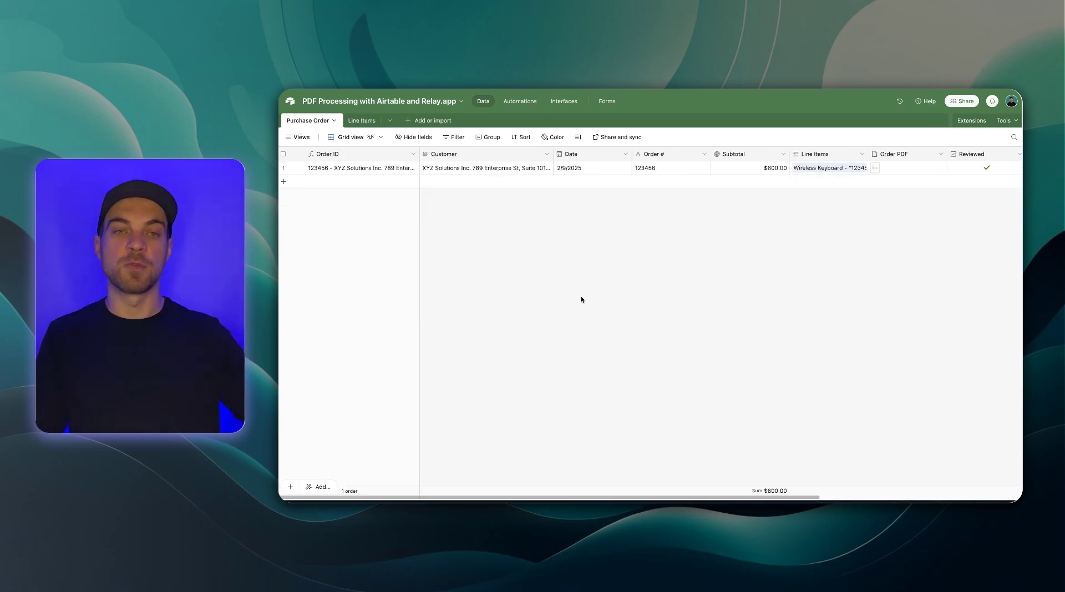
Examine the Office, Review and Fulfillment pages of the base's interface, including the purchase order's details and line items.
left_click(563, 101)
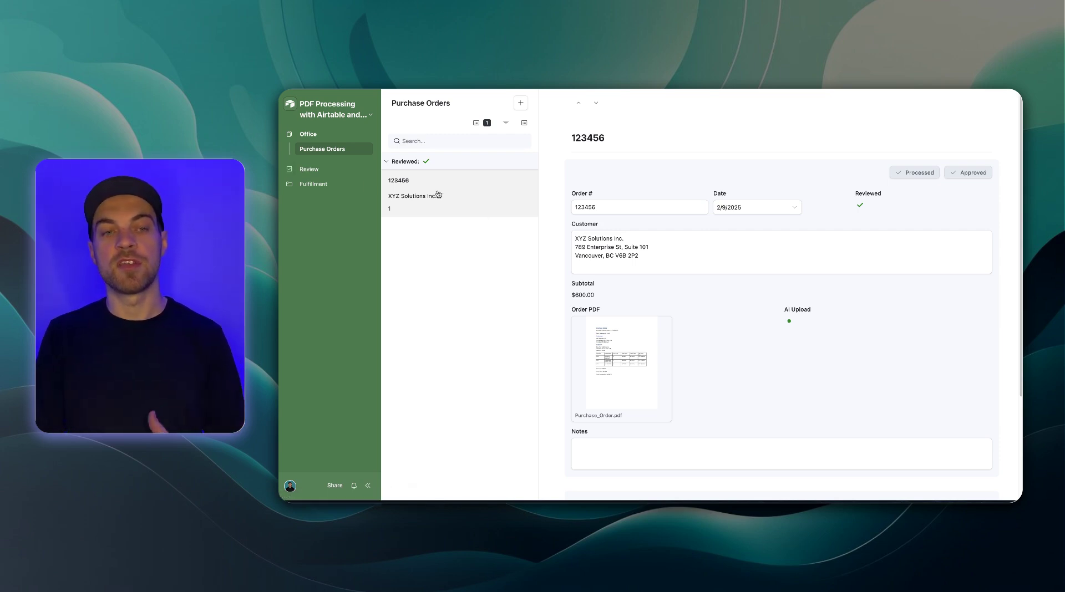
left_click(311, 171)
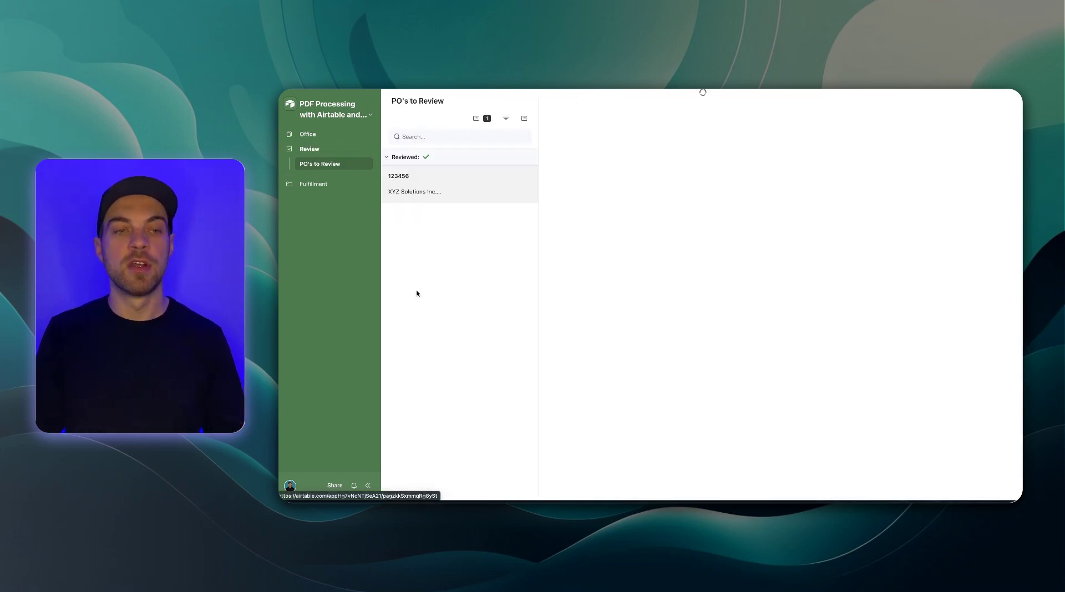
left_click(309, 134)
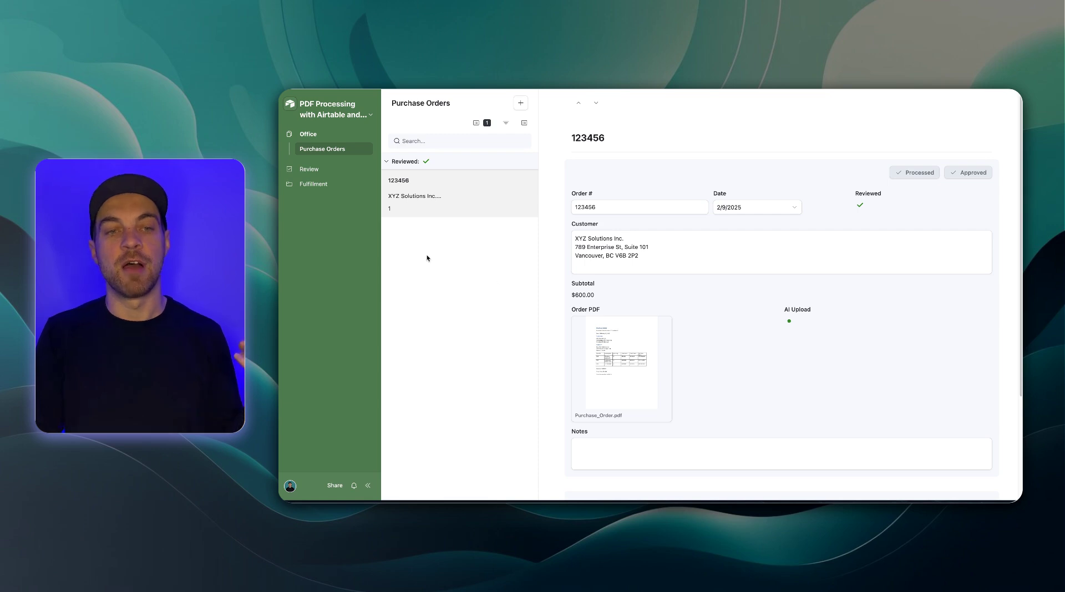
scroll(637, 224, "down", 1)
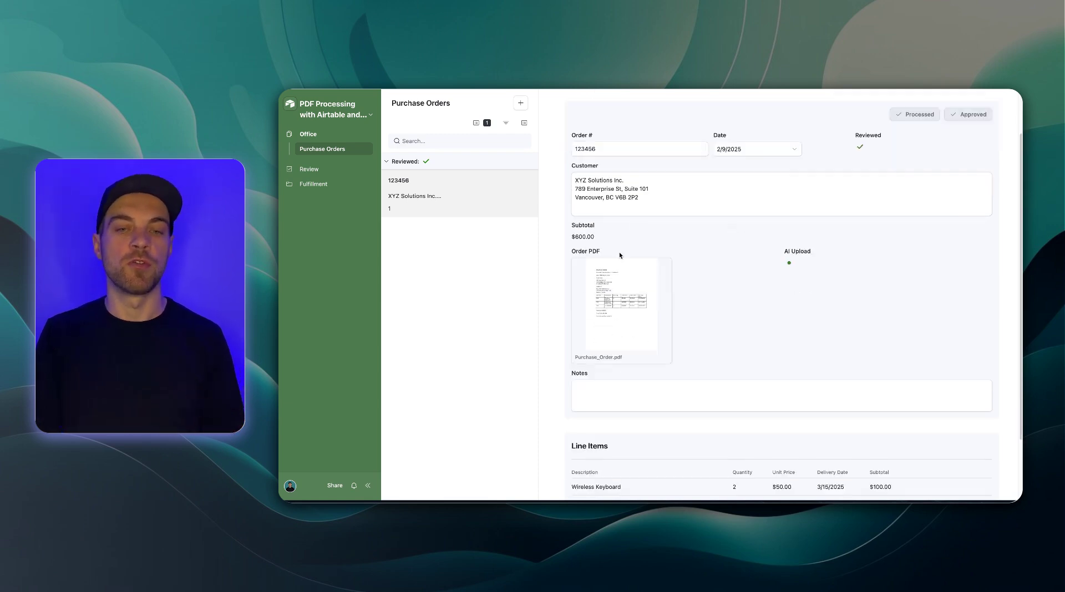
scroll(610, 299, "down", 1)
left_click(309, 169)
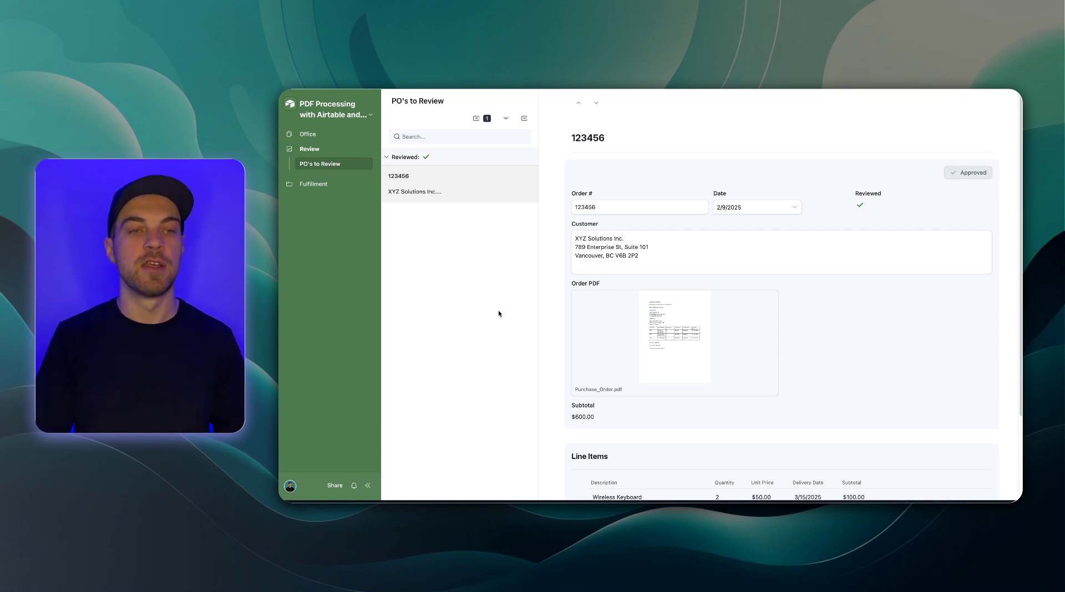
left_click(311, 184)
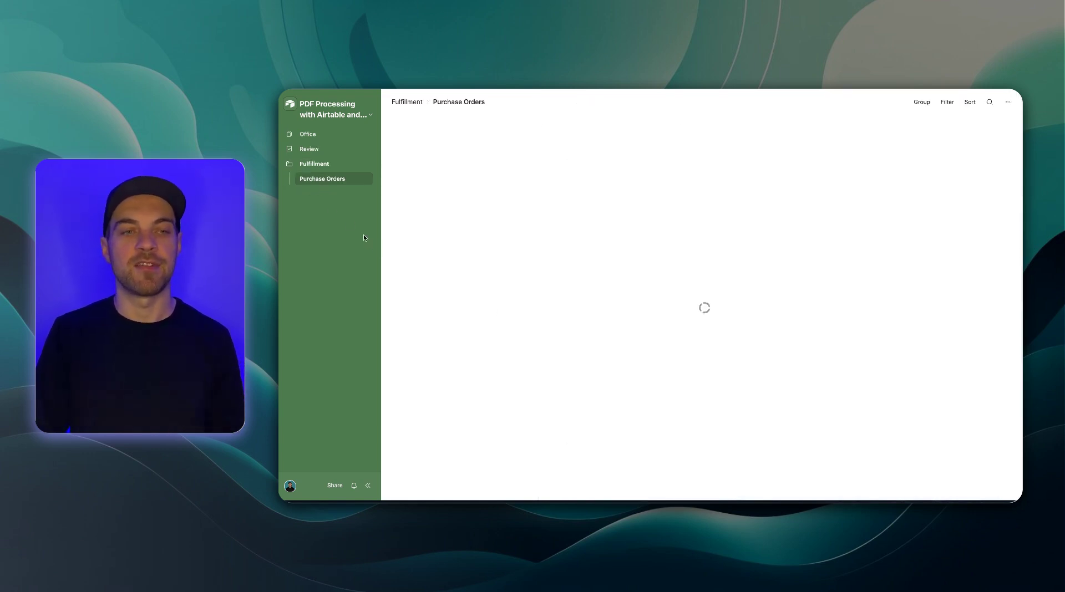
left_click(310, 148)
left_click(333, 185)
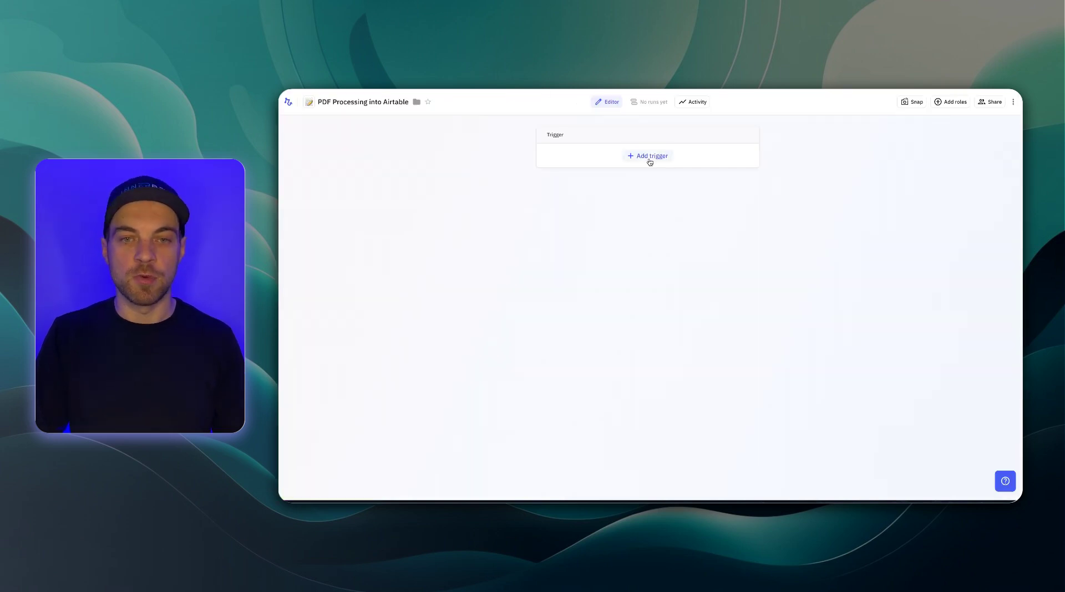
Switch to Relay.app and add an Airtable "New record added" trigger for the Purchase Order table.
left_click(649, 158)
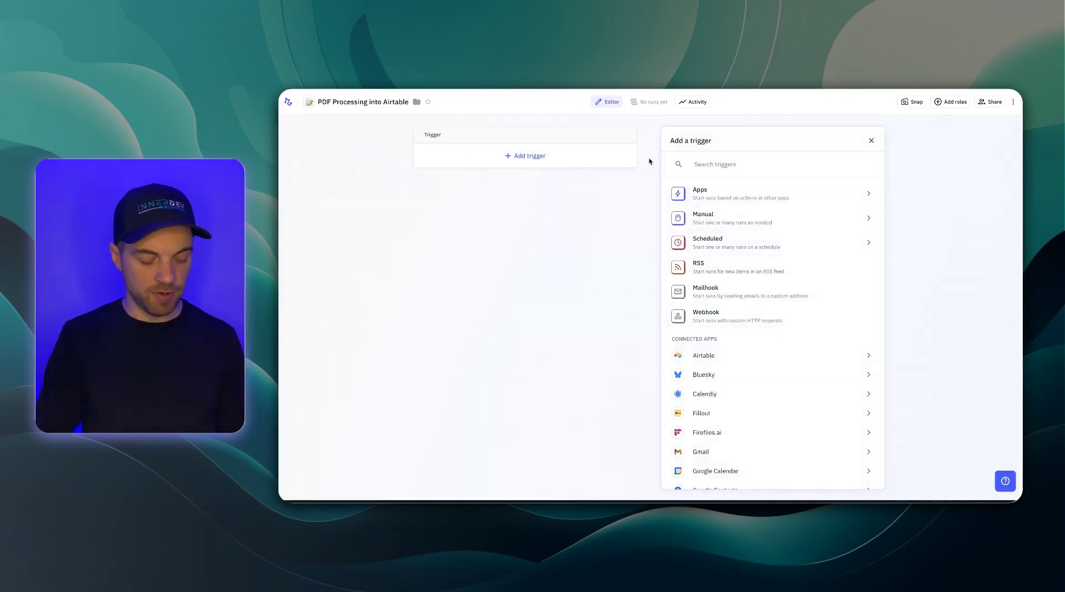
type("airta")
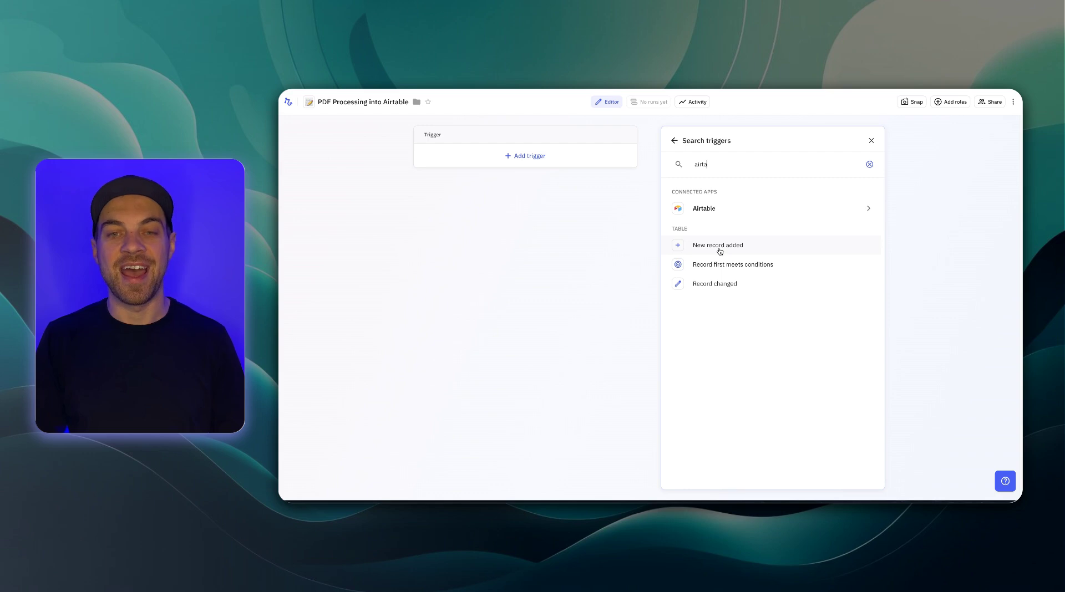
left_click(719, 249)
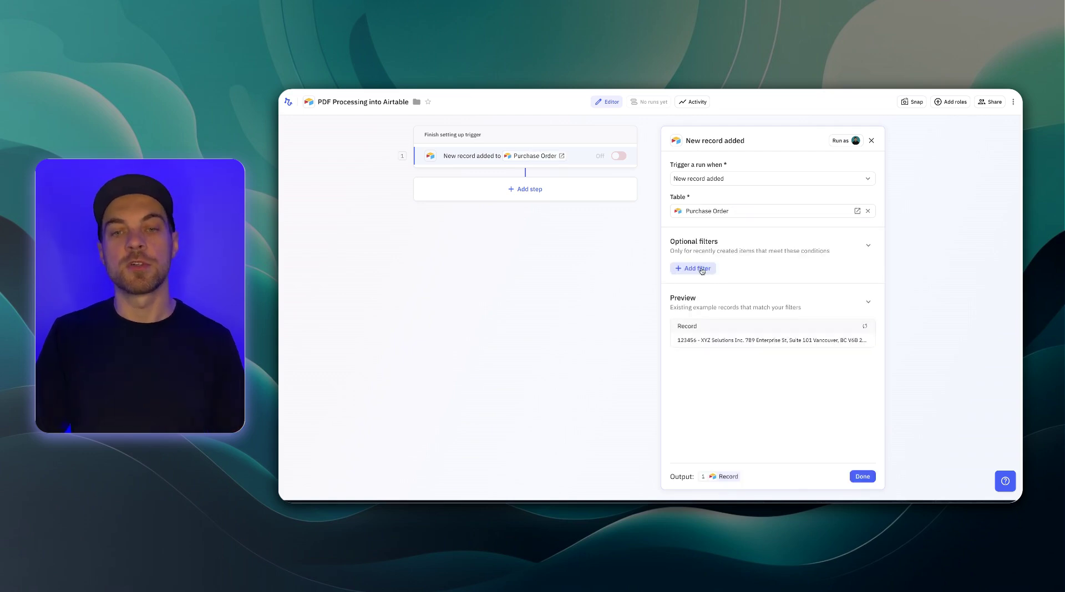
Filter the trigger to records whose Order PDF field is not empty.
left_click(712, 268)
type("pdf")
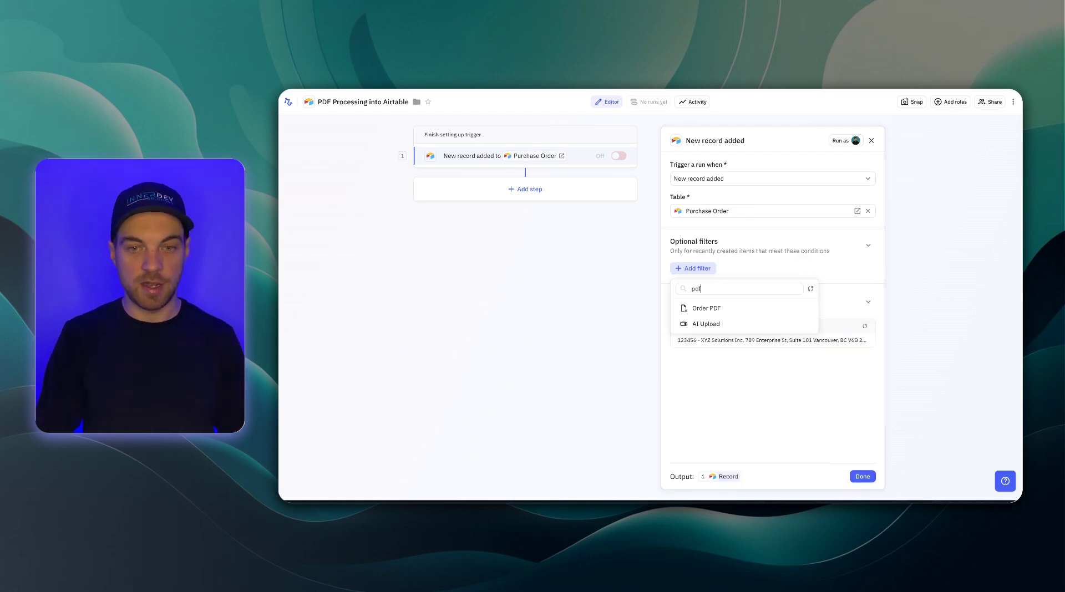
left_click(713, 310)
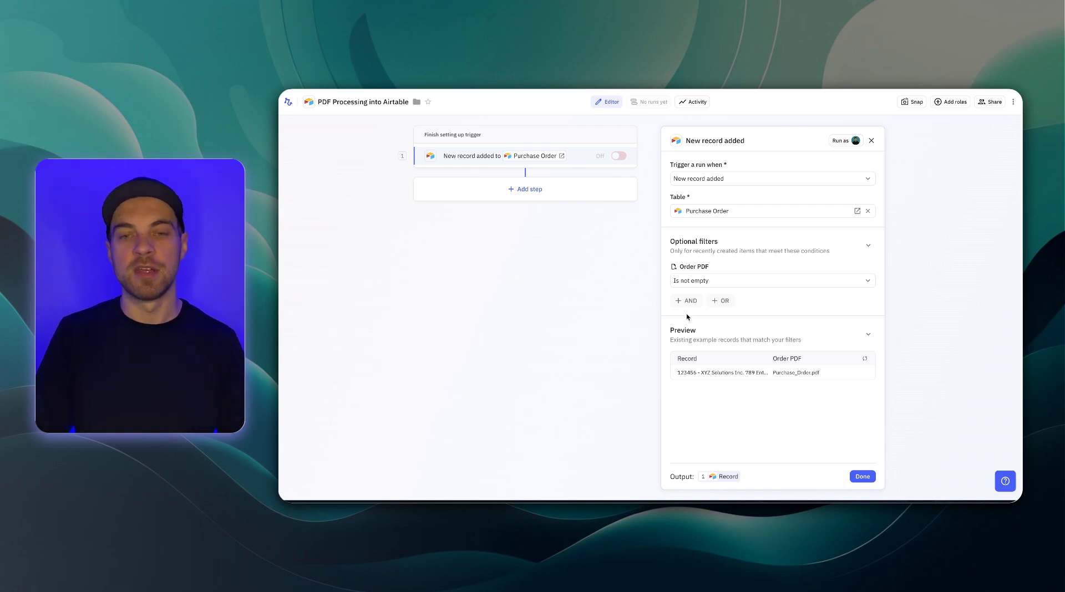
Add an AND condition to the trigger filter requiring AI Upload to be exactly Yes.
left_click(687, 301)
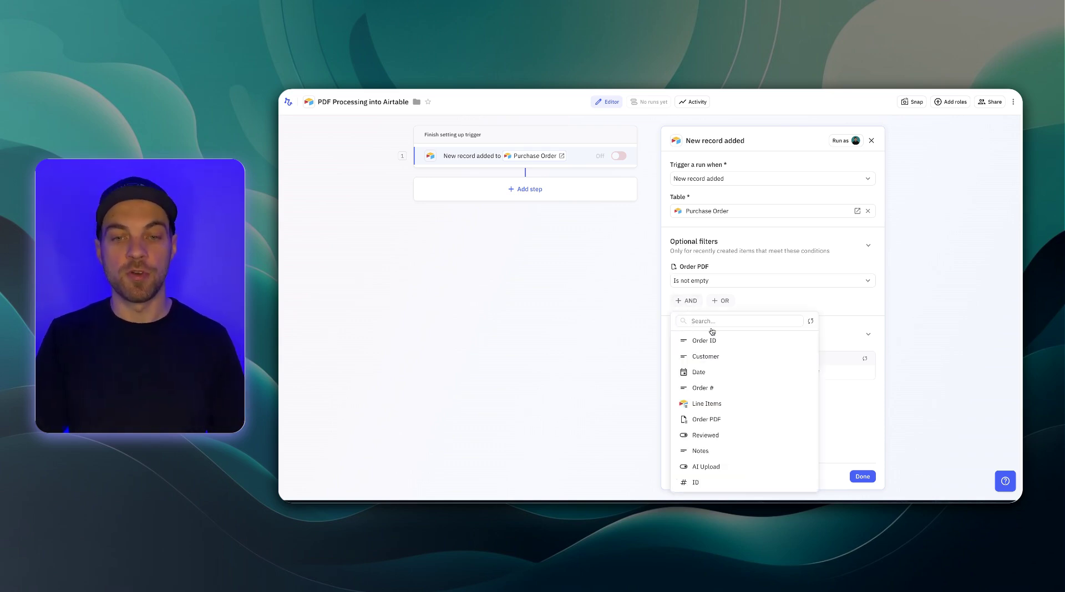
type("ai")
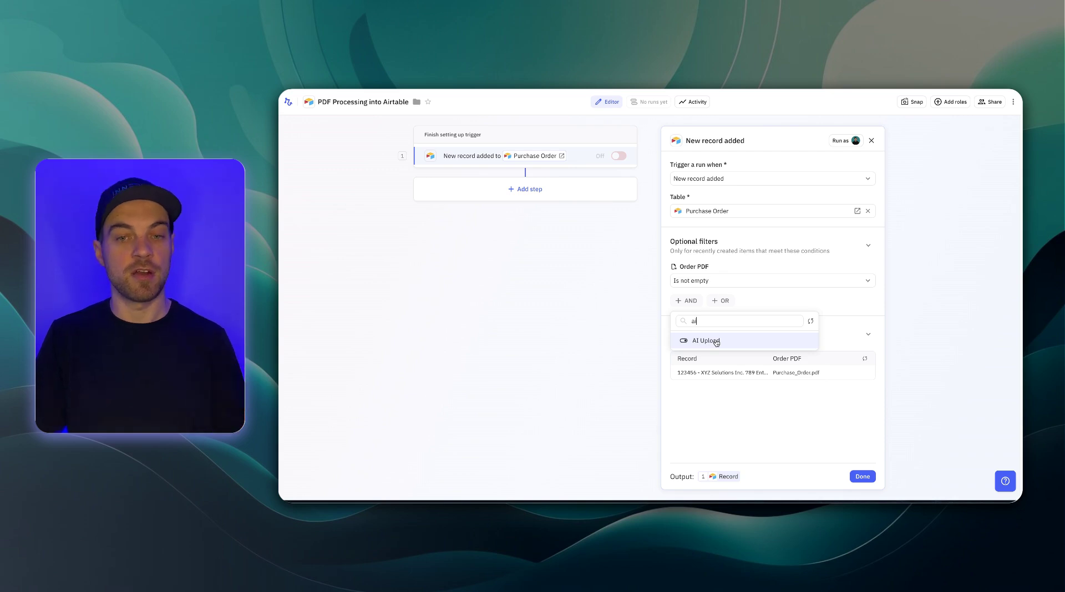
left_click(716, 342)
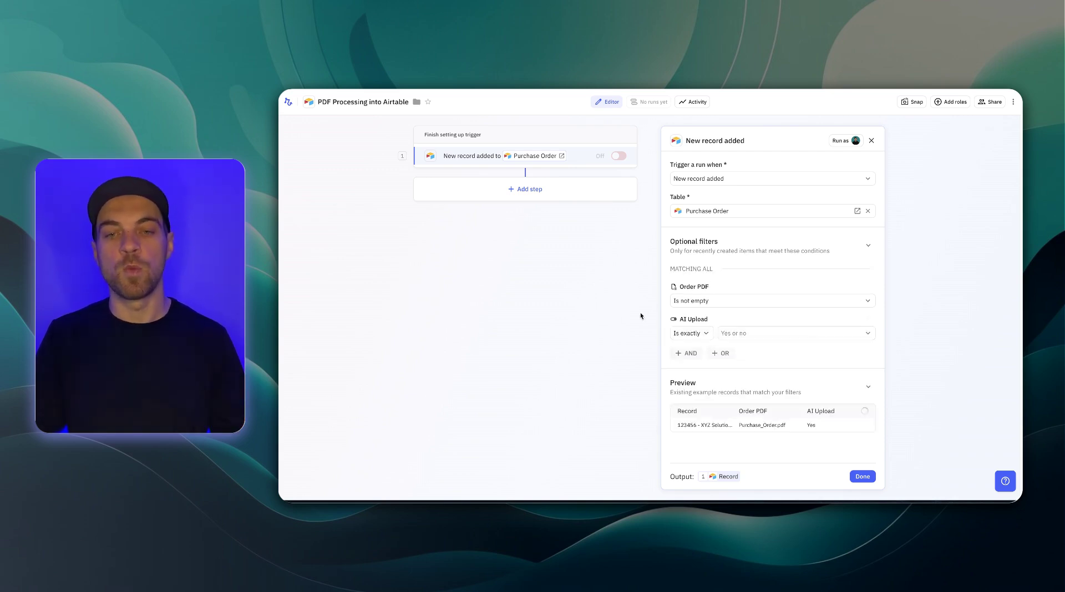
left_click(744, 333)
left_click(755, 361)
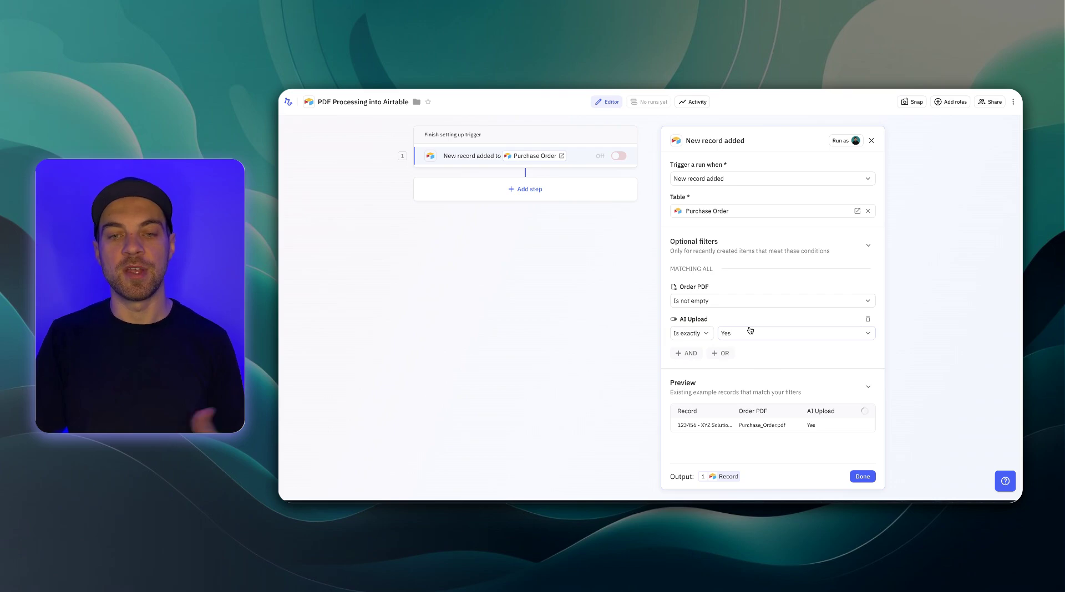
Add another AND condition to the trigger filter requiring Reviewed to be exactly No.
left_click(686, 354)
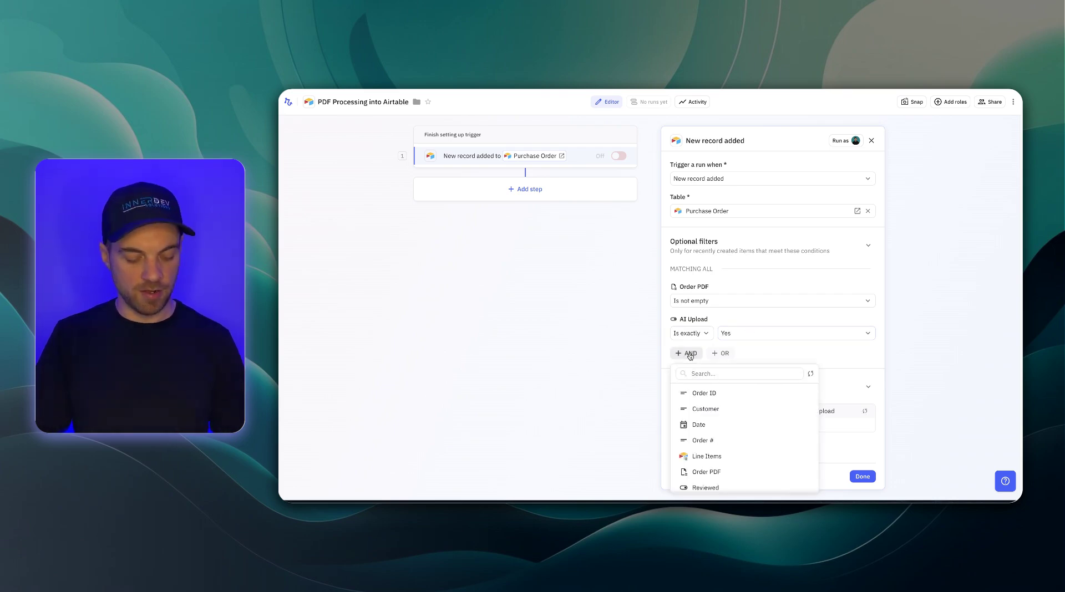
type("rev")
left_click(712, 396)
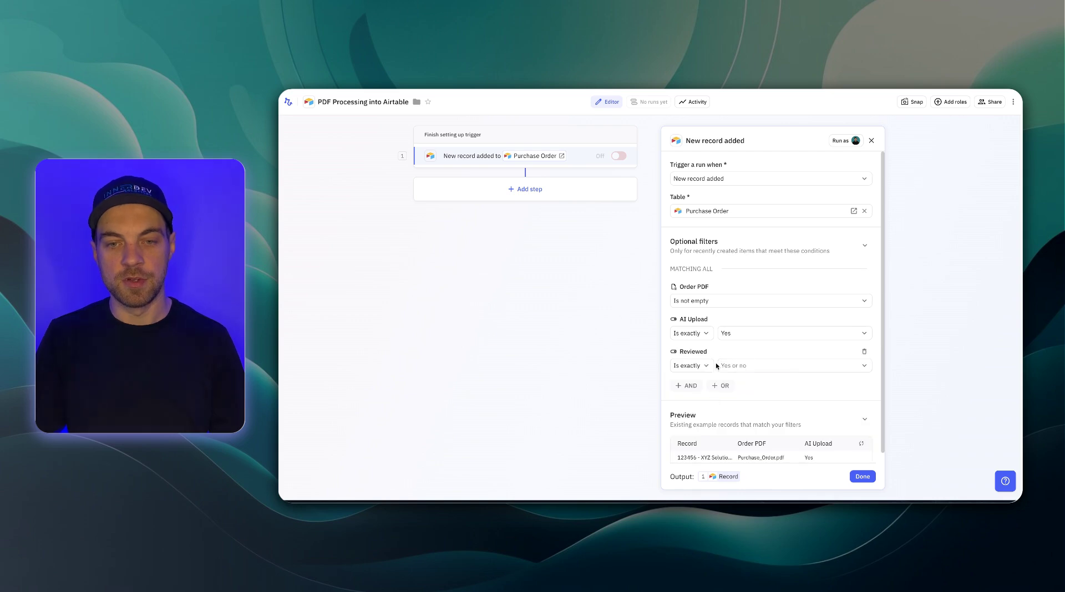
left_click(742, 367)
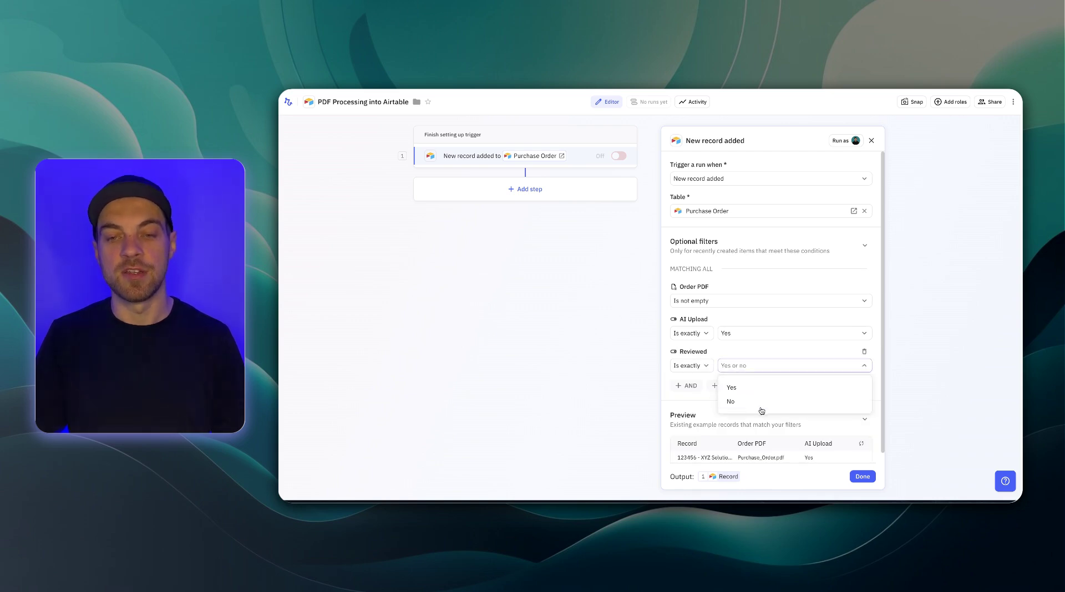
left_click(760, 403)
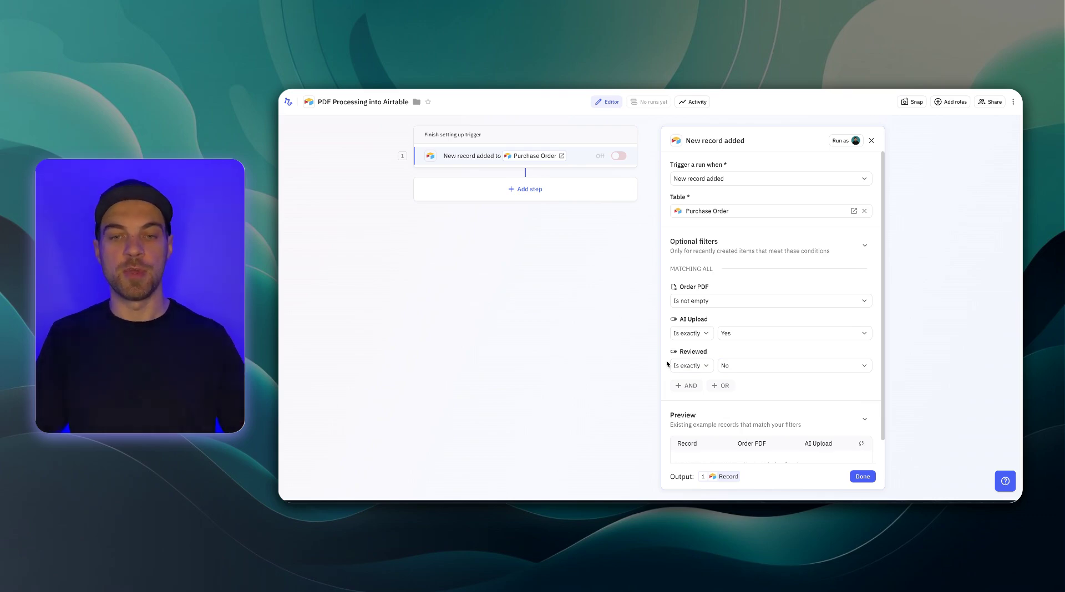
scroll(725, 335, "down", 1)
scroll(726, 335, "down", 1)
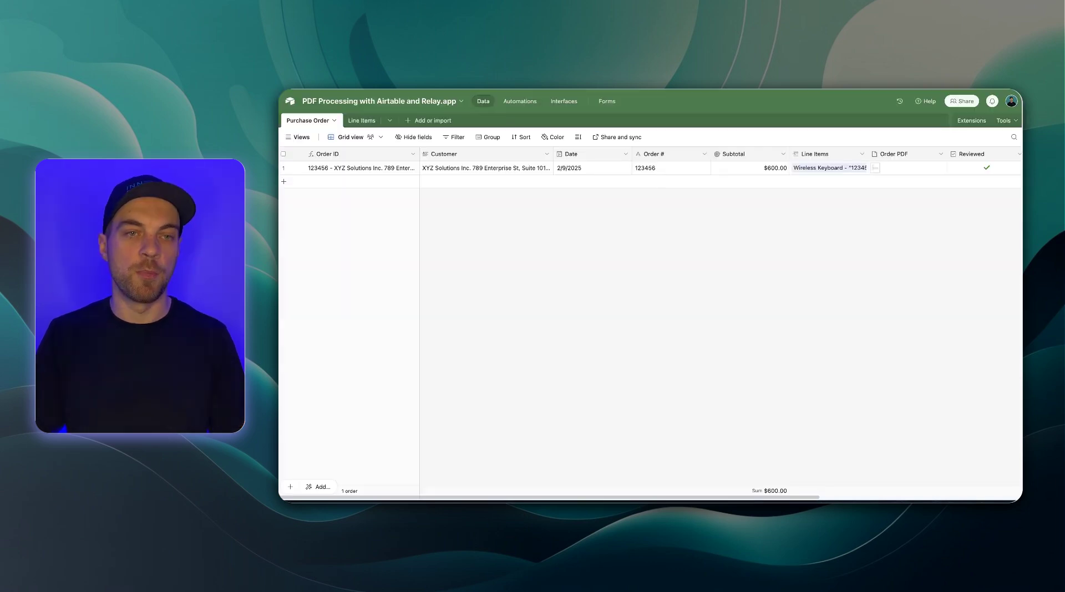
Switch to the Airtable base's Purchase Orders interface and create a new order with Purchase_Order.pdf attached as the Order PDF.
left_click(564, 102)
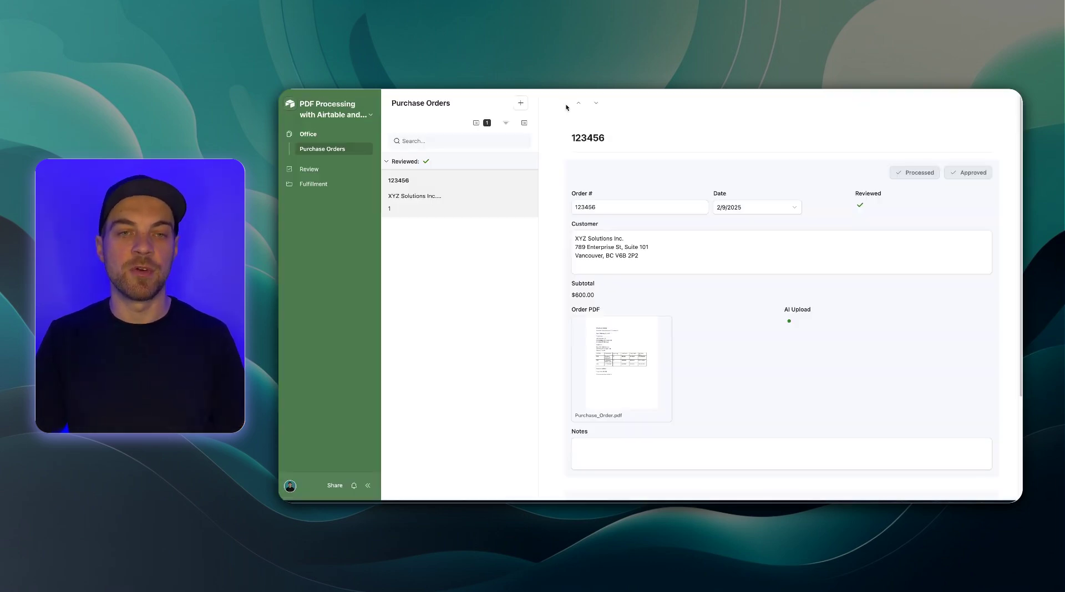
left_click(521, 105)
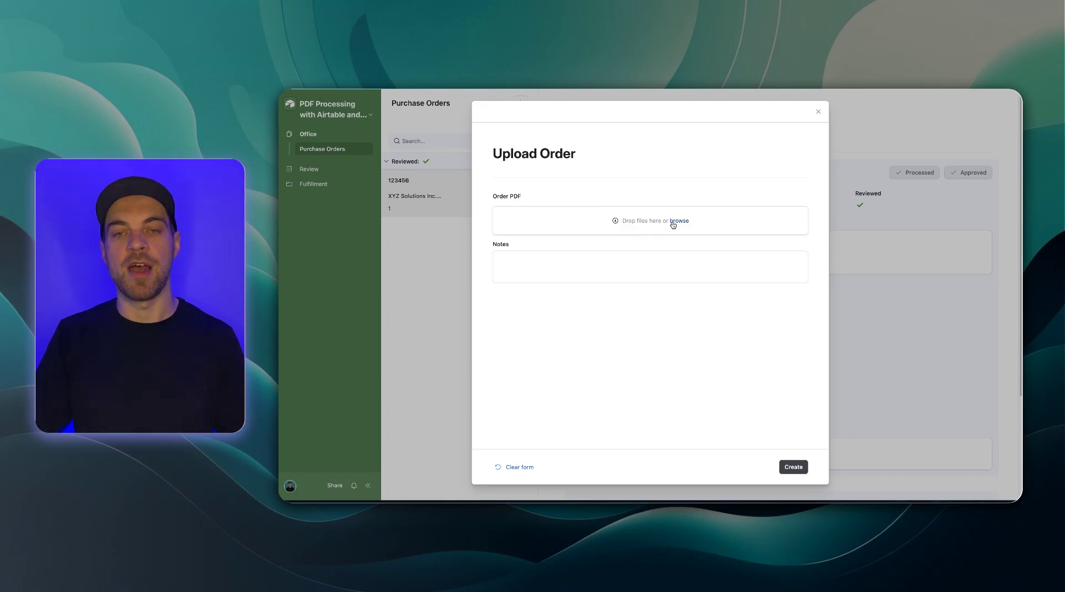
left_click(675, 221)
left_click(712, 317)
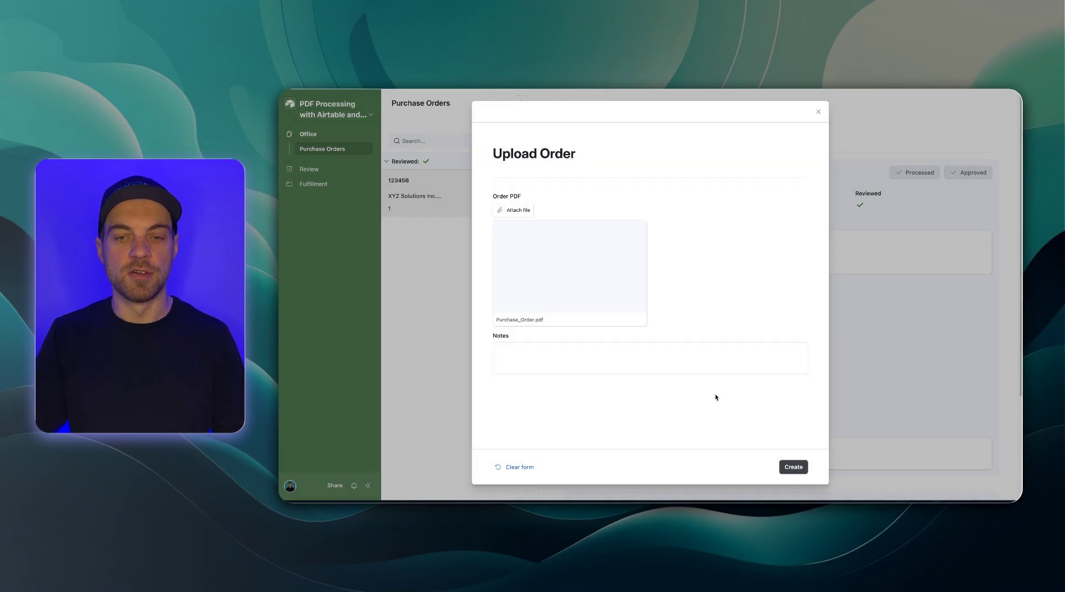
left_click(793, 467)
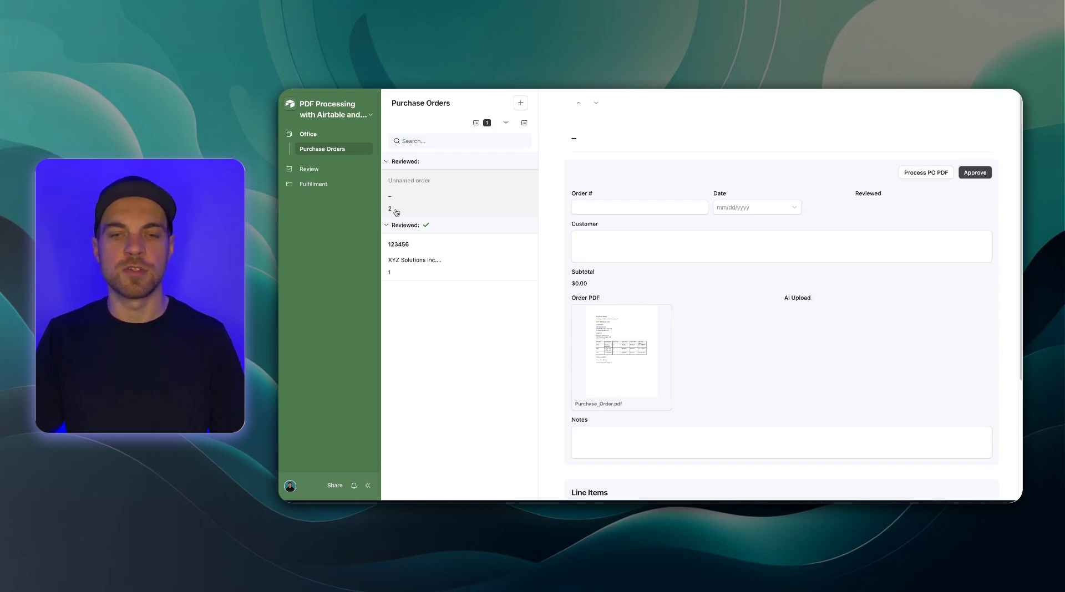
Preview the new order's attached PDF and run Process PO PDF on that order.
left_click(627, 339)
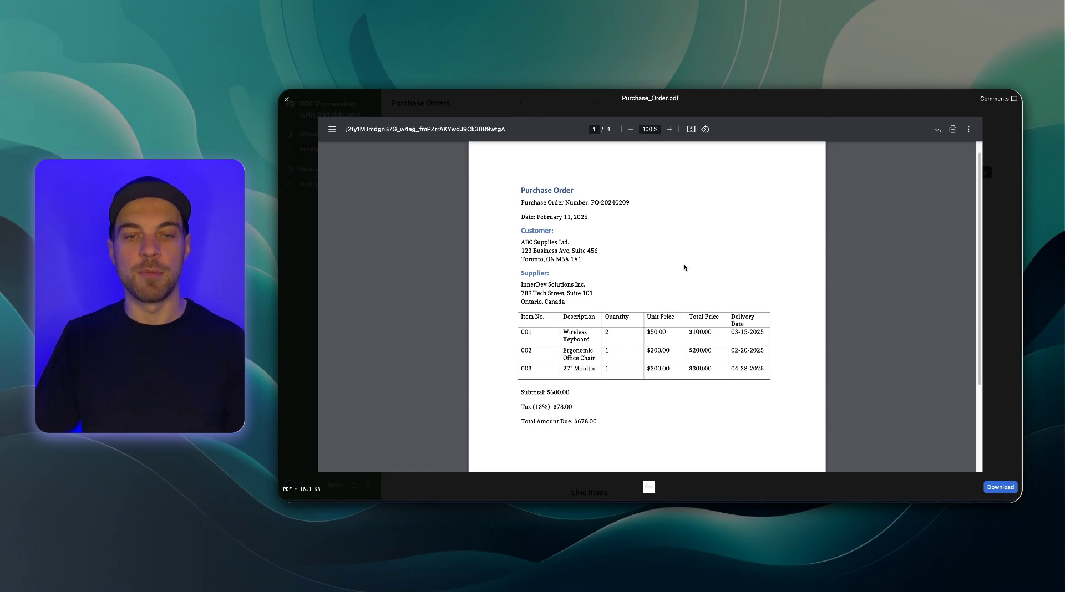
scroll(537, 316, "down", 1)
scroll(537, 316, "up", 2)
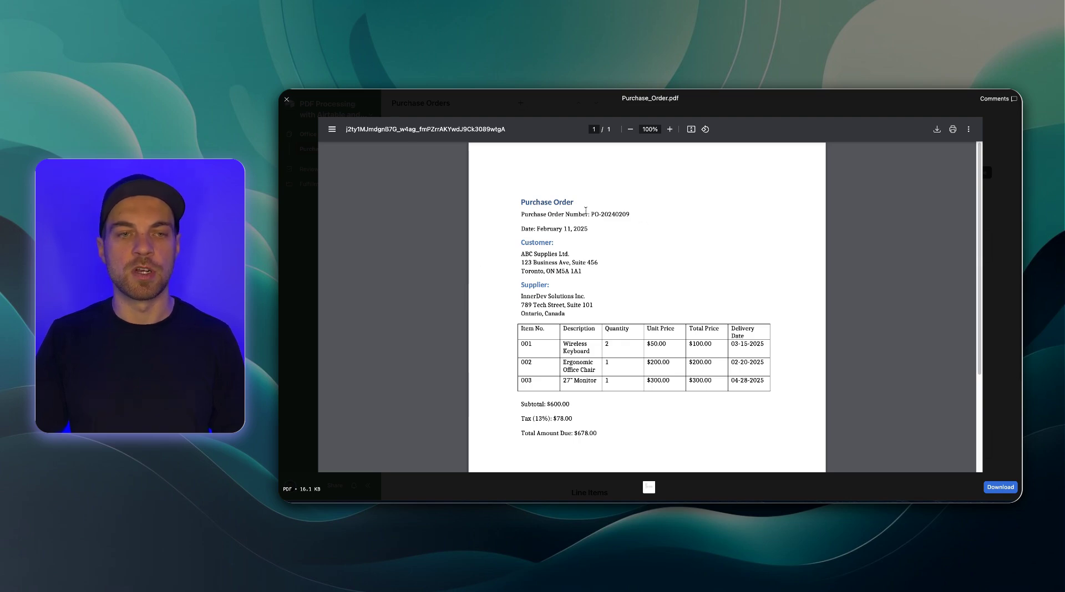
left_click(287, 100)
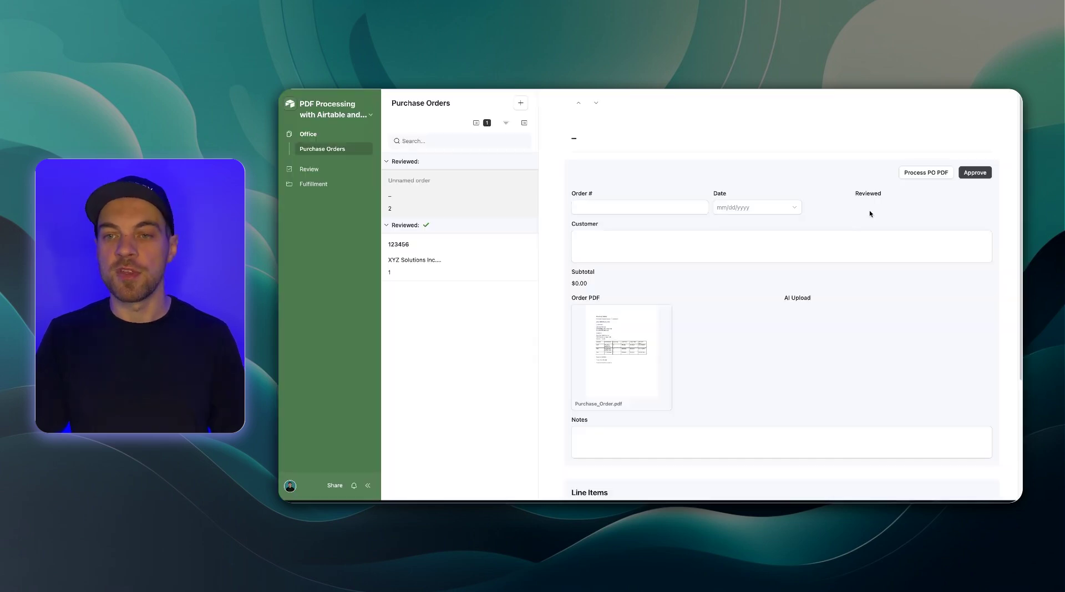
left_click(934, 173)
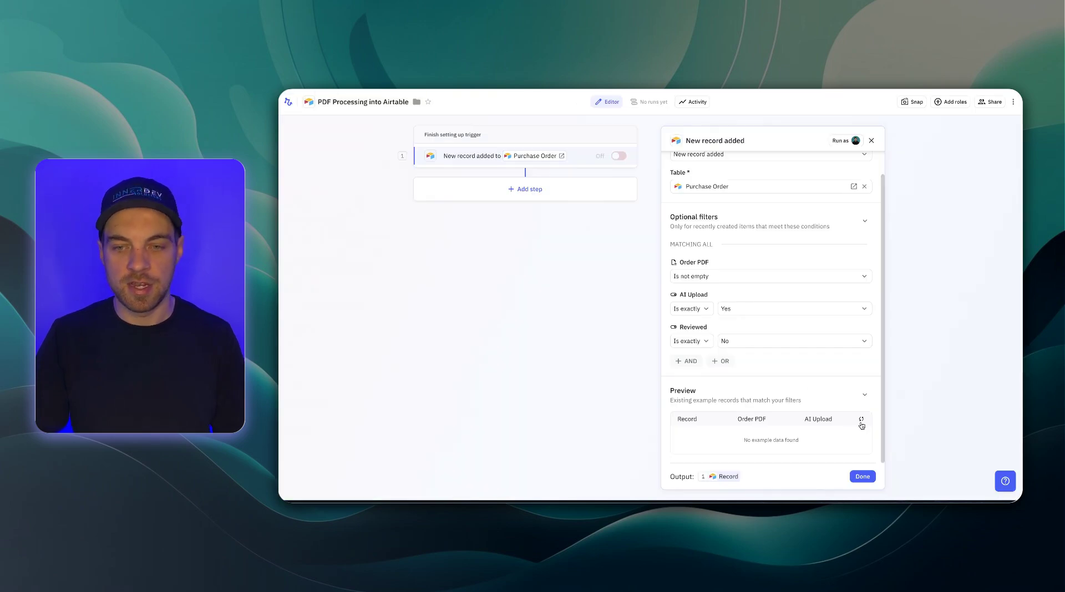
Switch to Relay.app, refresh the trigger's example records and inspect the fields of the matching record.
left_click(860, 419)
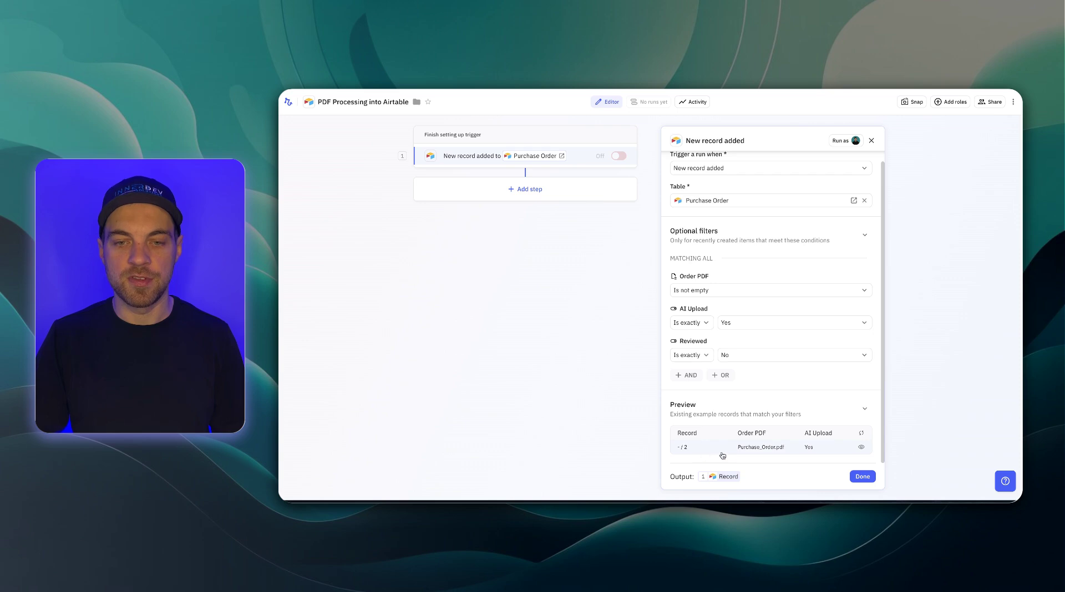
left_click(731, 453)
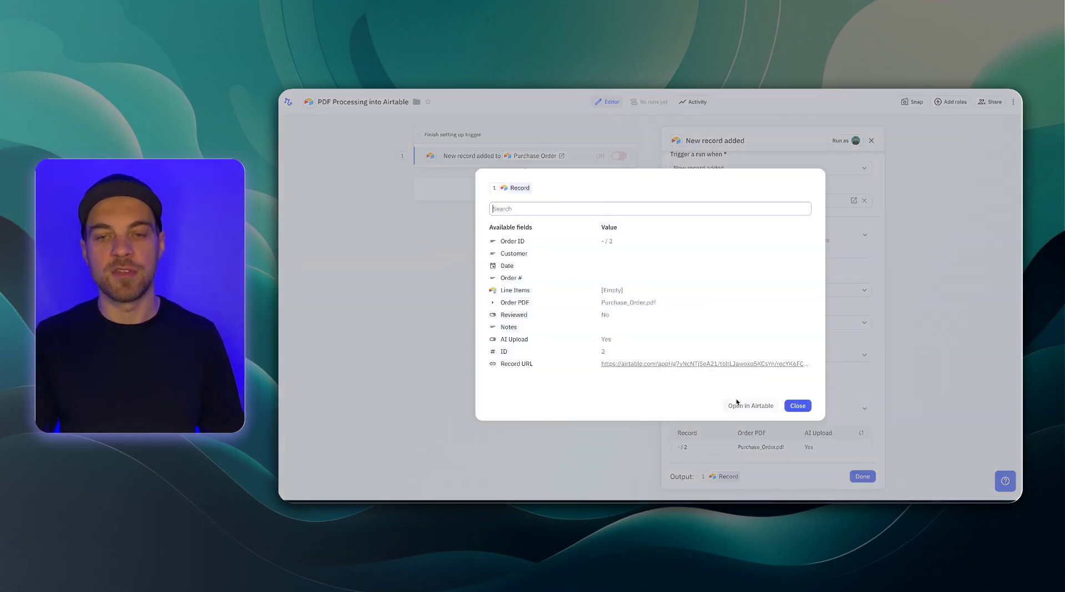
left_click(797, 405)
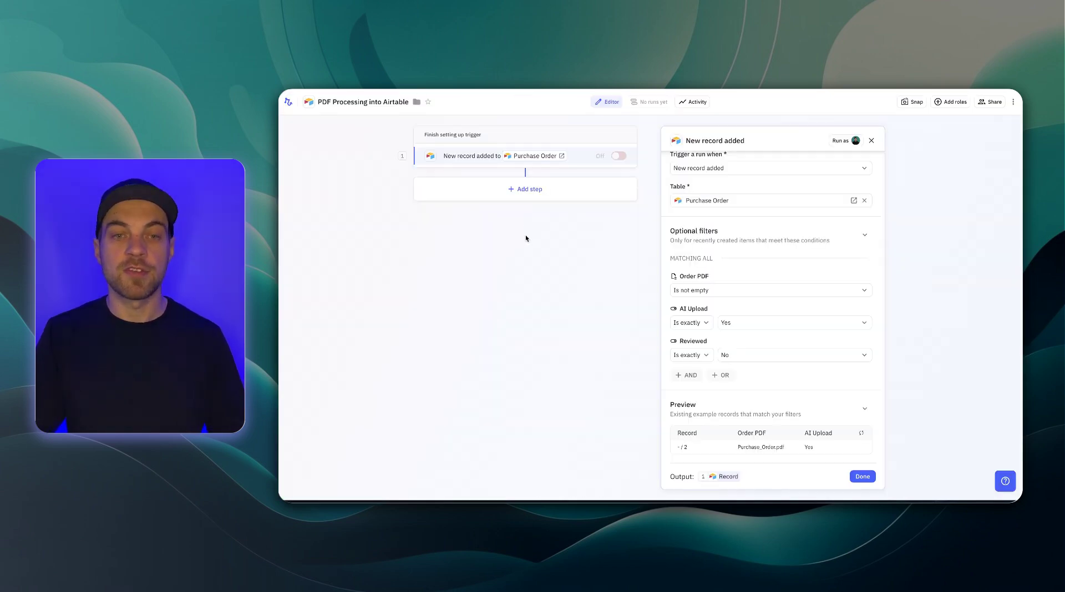
Add a Prompt any model AI step that extracts order number, date, customer and line items (description, quantity, unit price, delivery date) from the purchase order PDF.
left_click(529, 190)
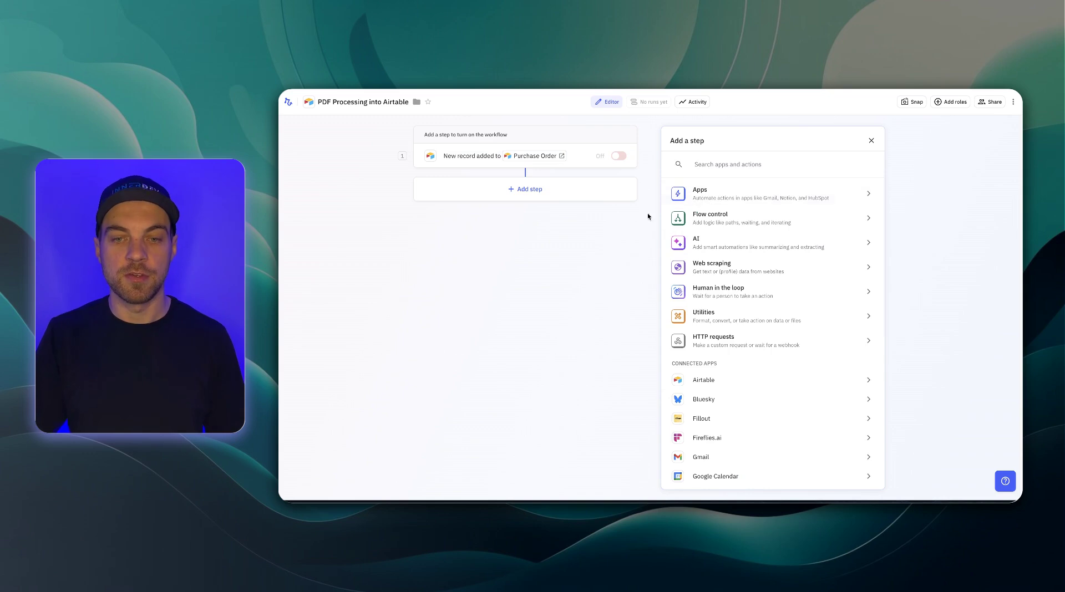
left_click(698, 250)
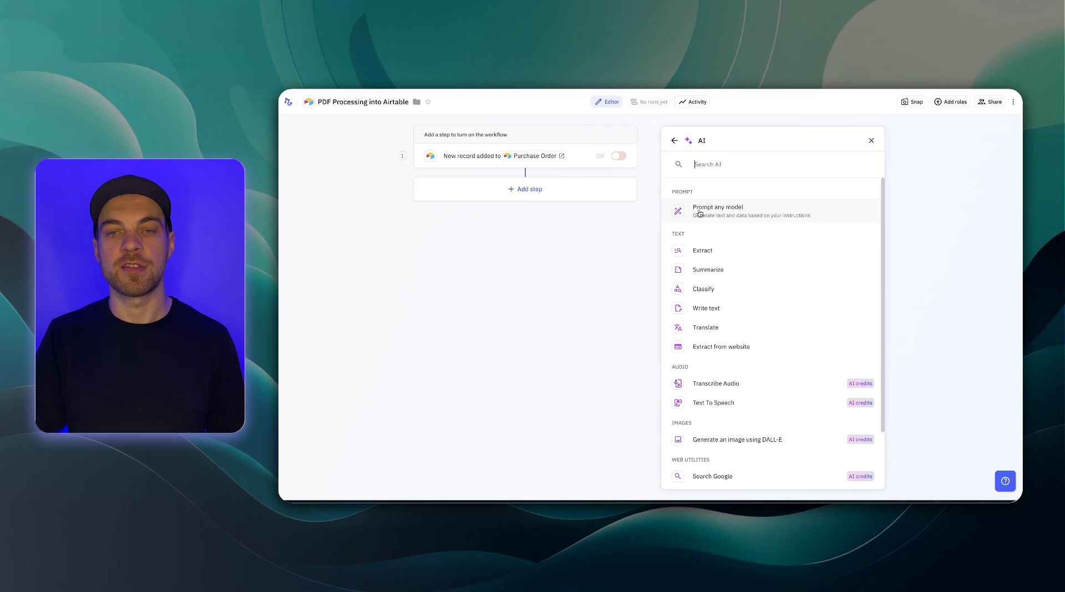
left_click(734, 211)
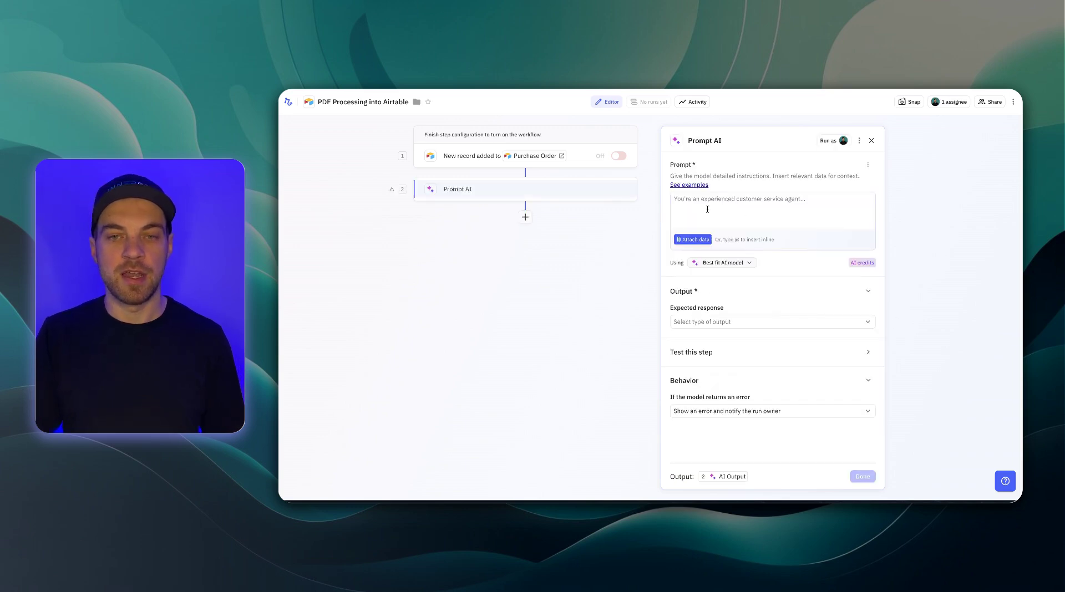
left_click(707, 209)
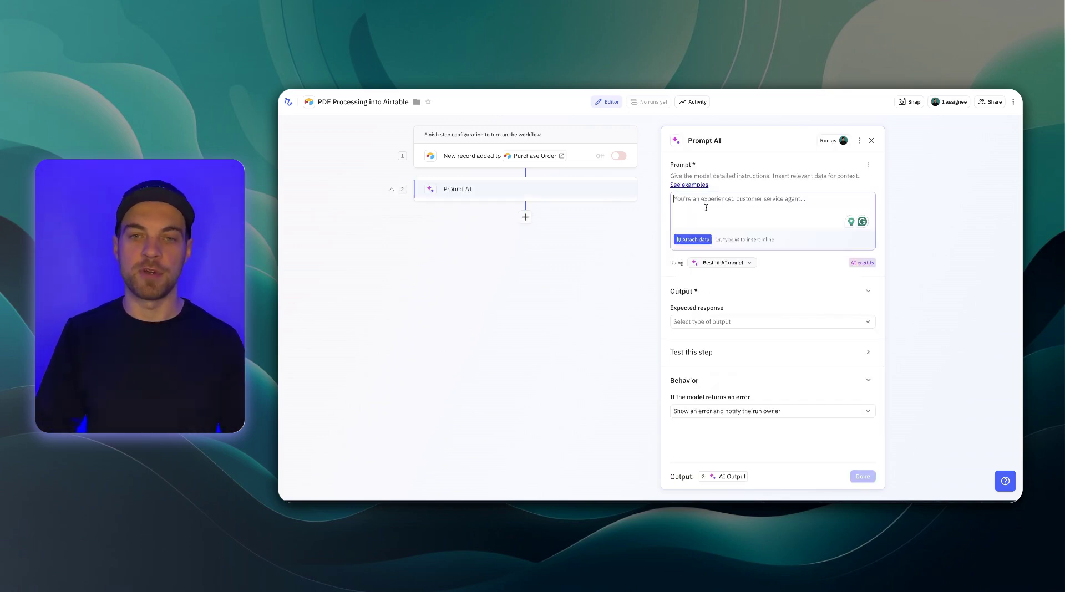
type("You have been provided a purchase order (PDF). Your task is to extract the following information from the document including a list of line items: 1. Purchase Order Number 2. Date 3. Customer (name, address, or any identifying details) 4. Line Items (there can be multiple), each including:   - Description   - Quantity   - Unit Price   - Delivery Date")
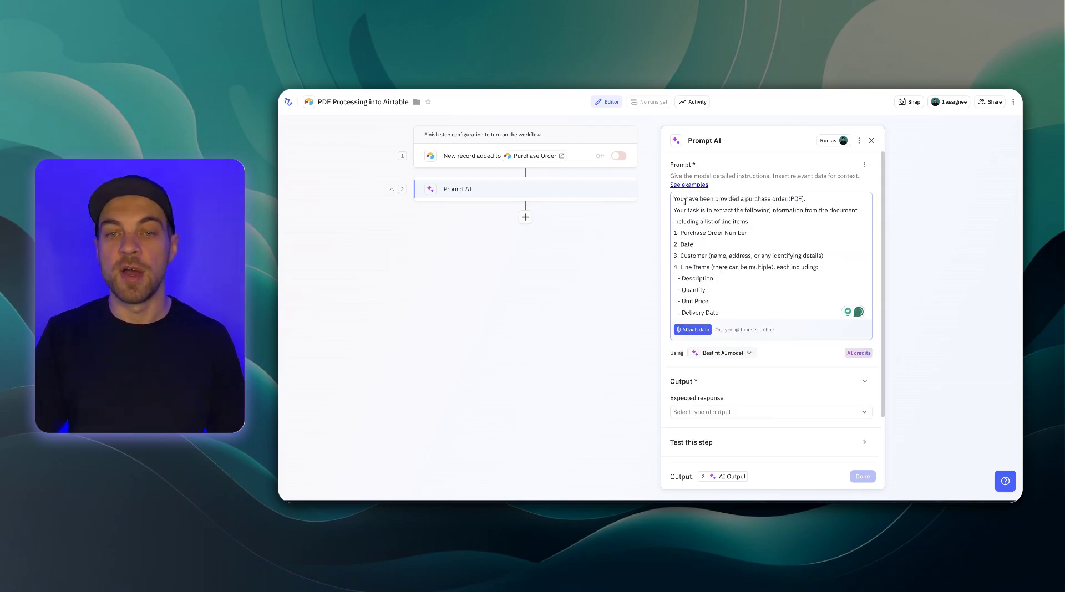
Review the prompt's instructions and the list of order details and line item fields it asks the model to extract.
left_click_drag(673, 200, 781, 199)
left_click(797, 201)
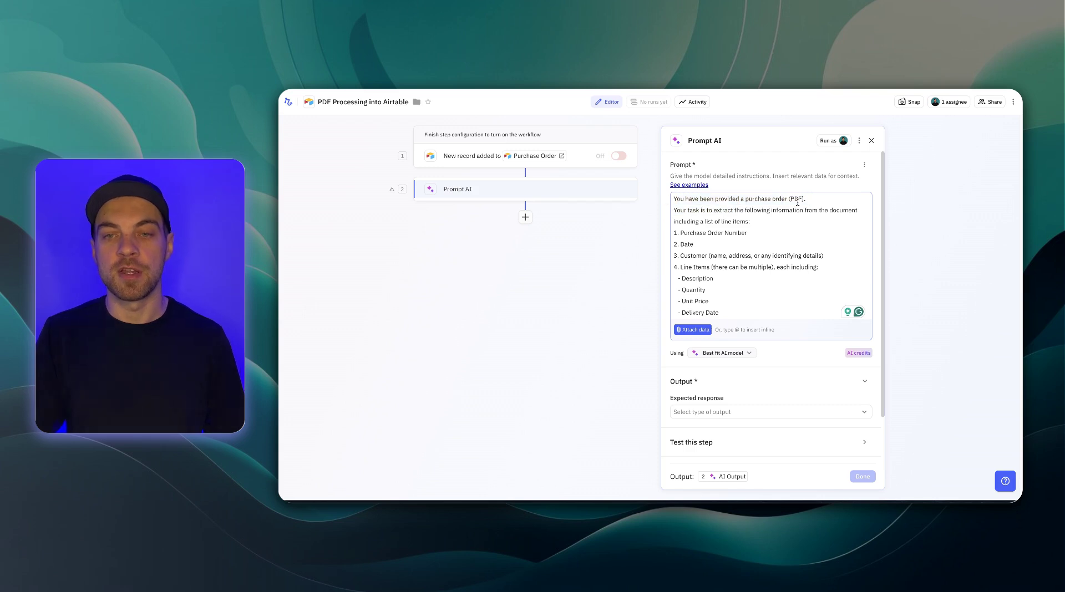
triple_click(704, 221)
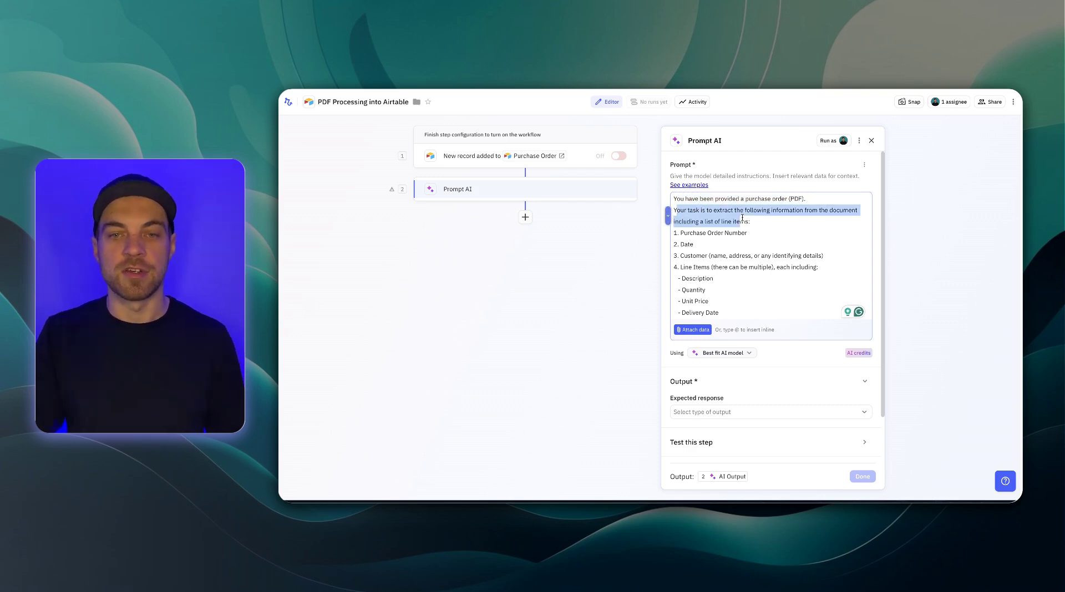
left_click(787, 211)
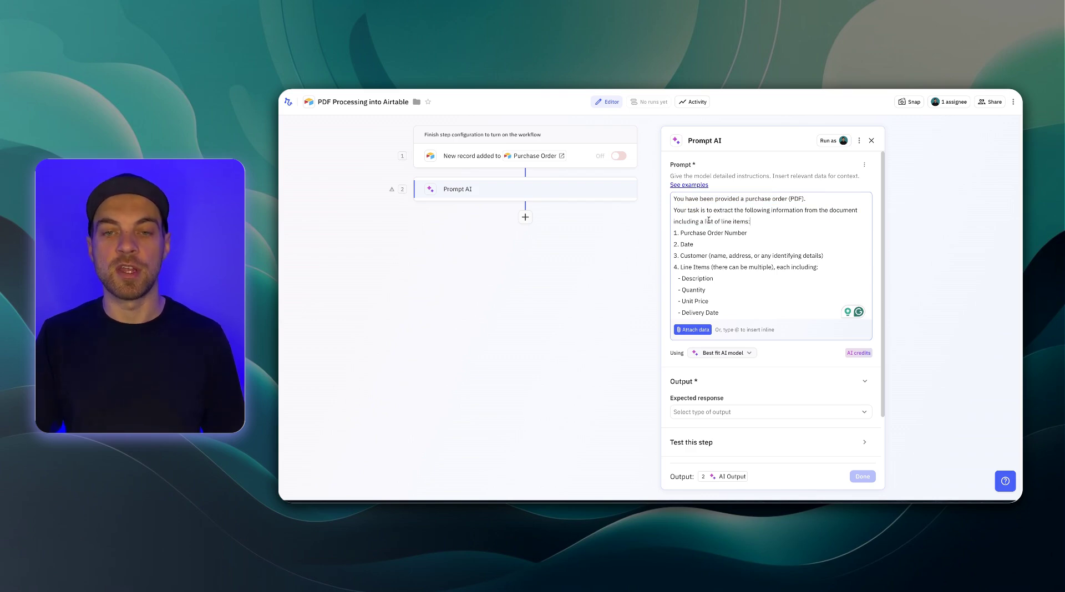
left_click(750, 222)
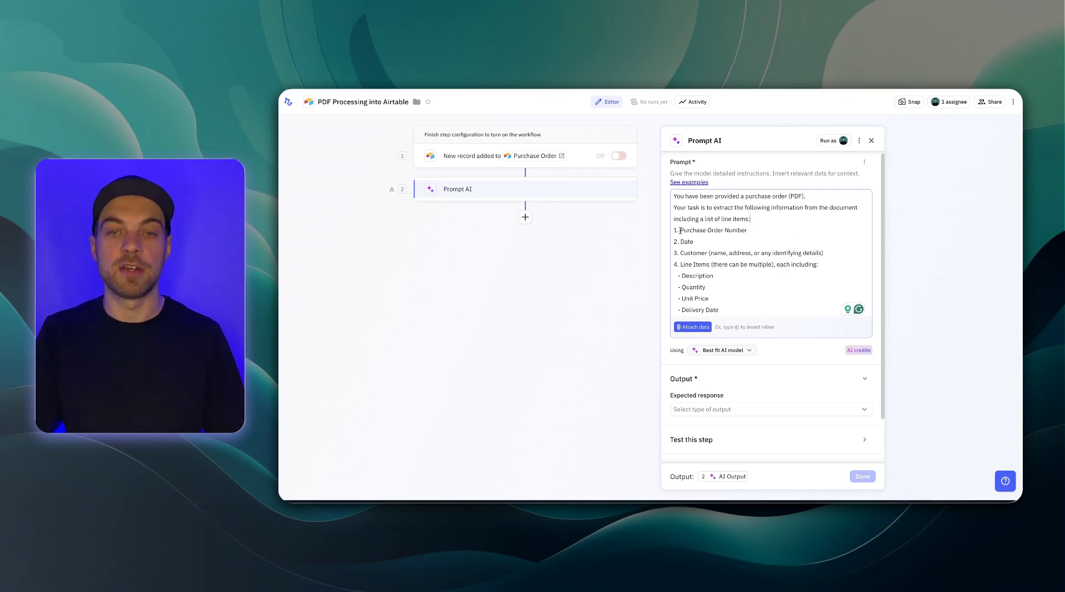
left_click_drag(681, 230, 747, 231)
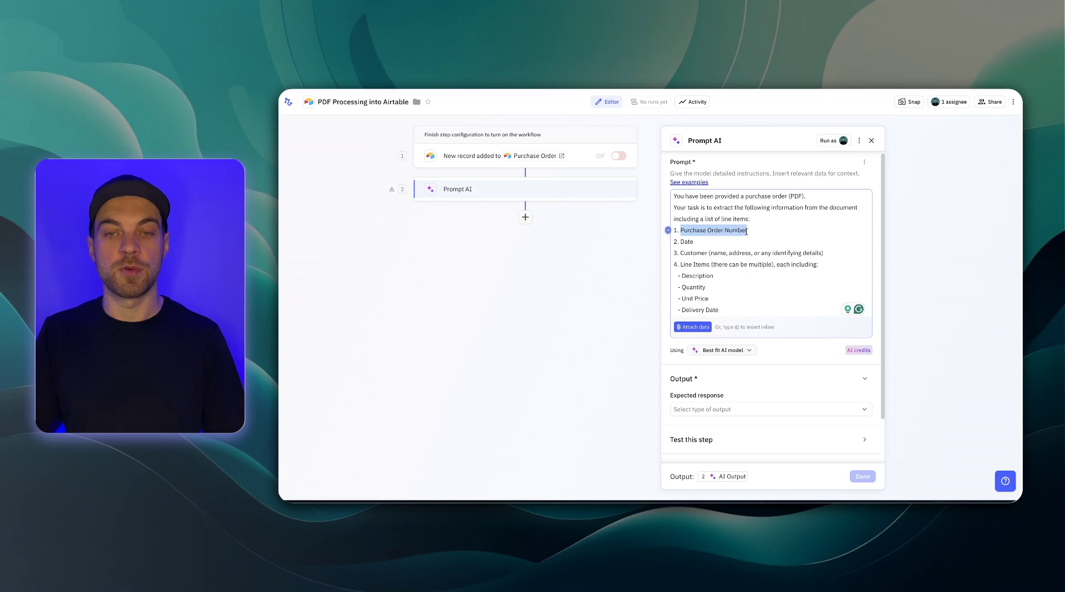
left_click(686, 242)
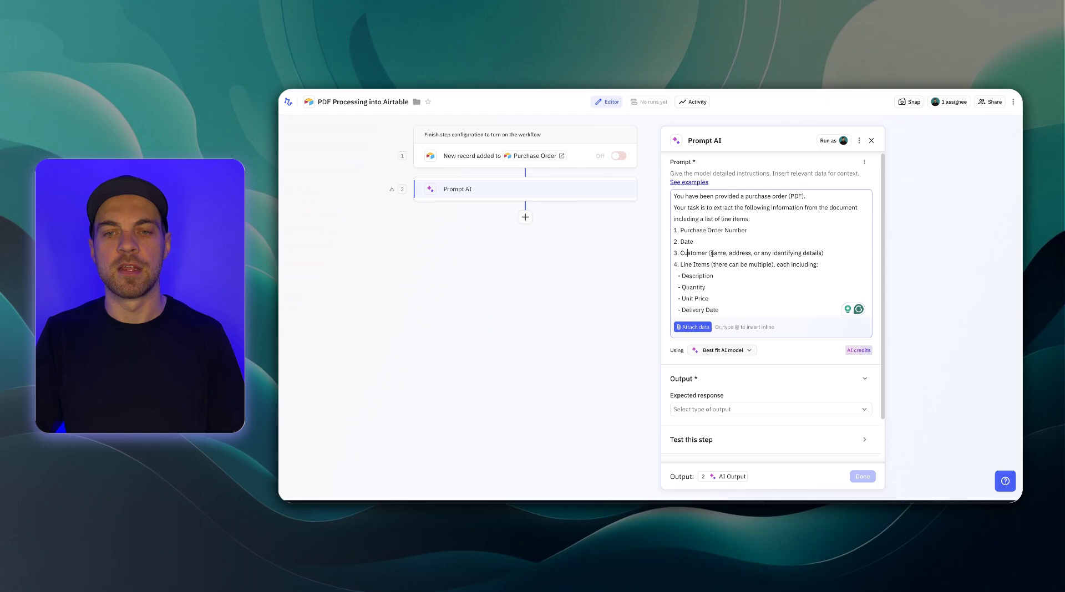
left_click_drag(748, 253, 759, 253)
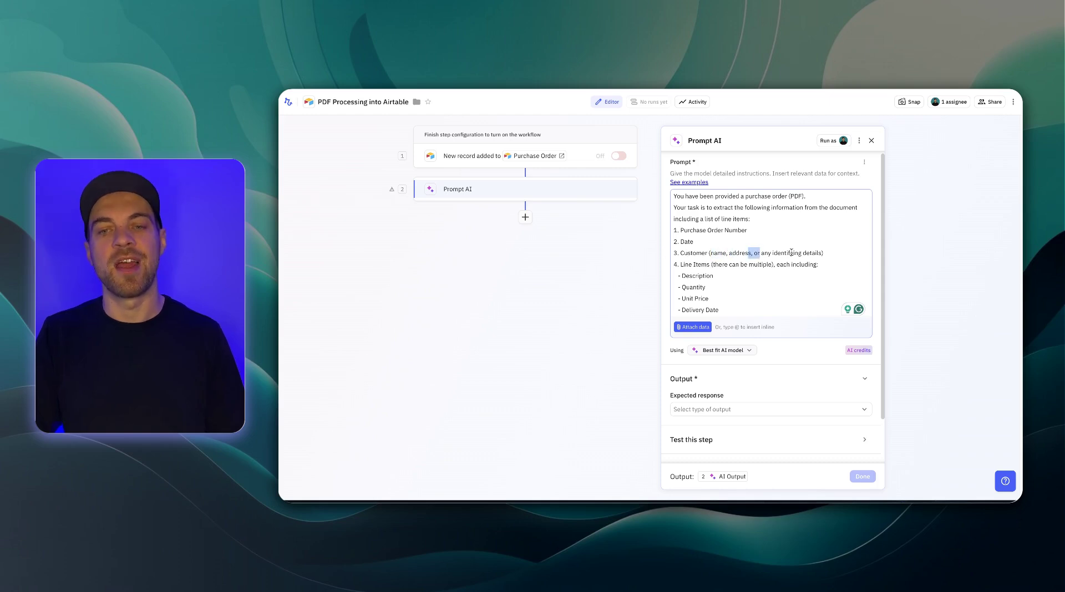
left_click(819, 235)
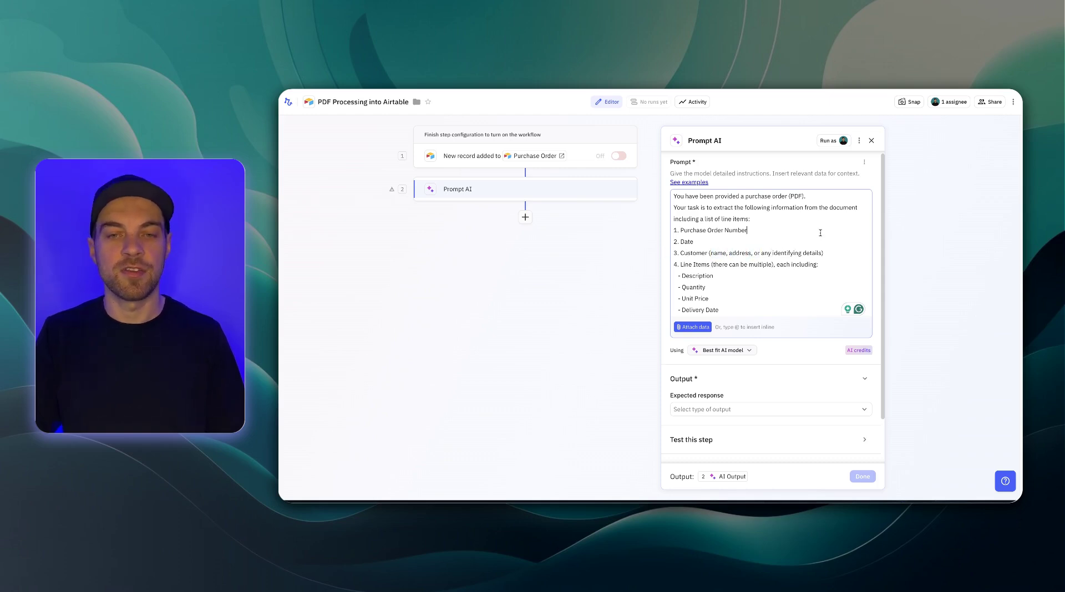
scroll(815, 237, "down", 1)
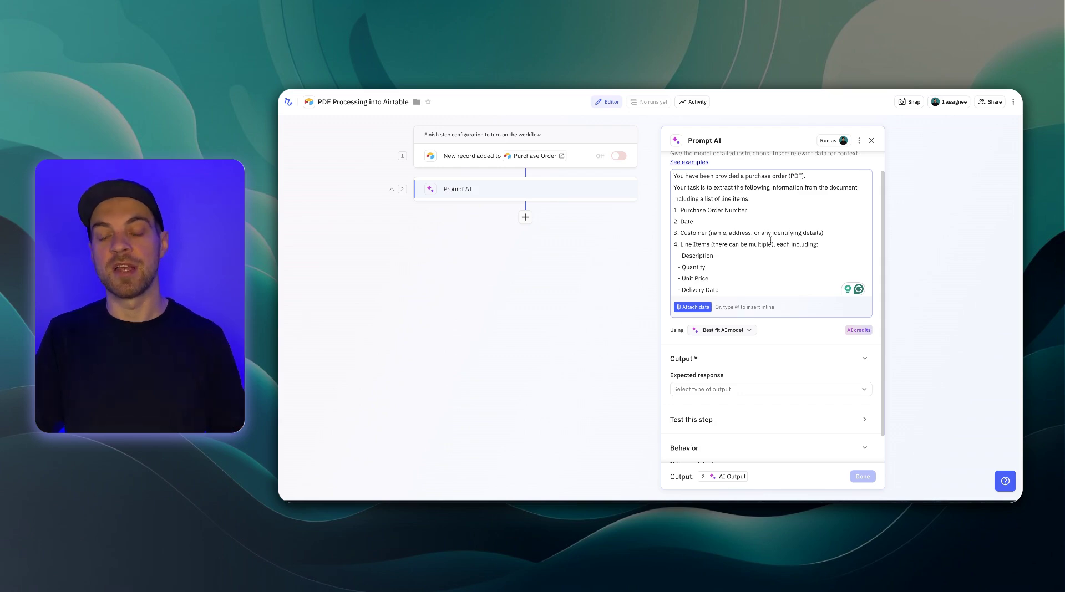
scroll(781, 240, "down", 1)
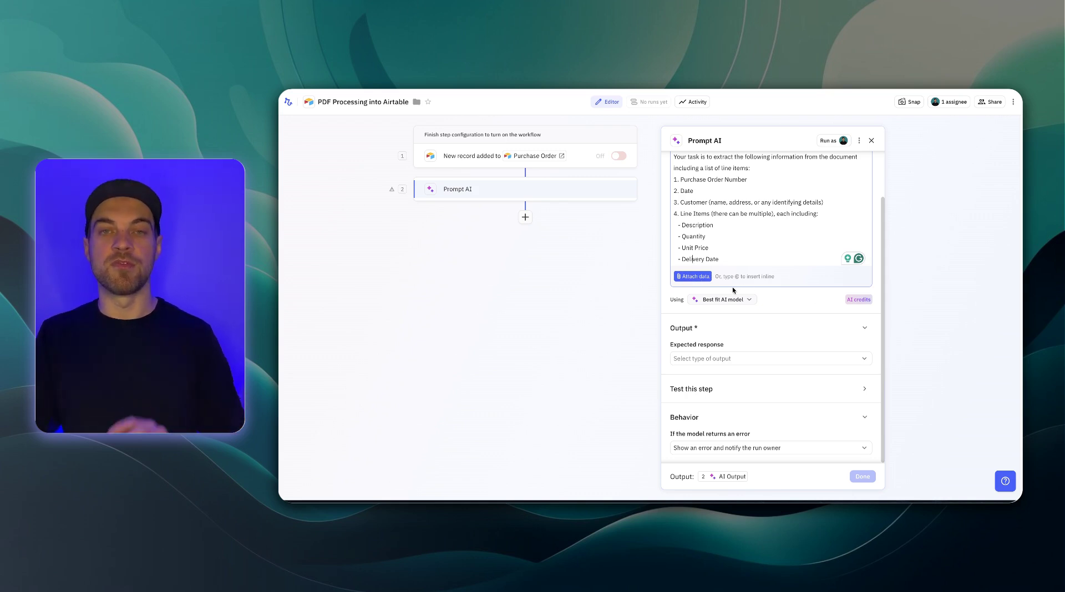
Attach the trigger record's Order PDF field to the prompt and set the AI model to Gemini 1.5 Flash.
left_click(694, 277)
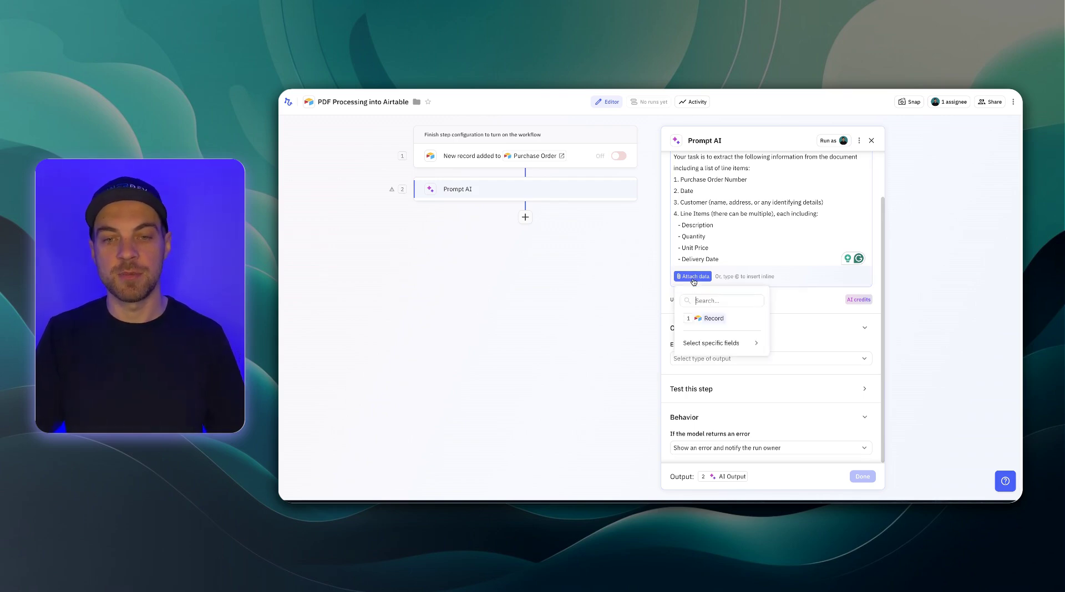
mouse_move(719, 345)
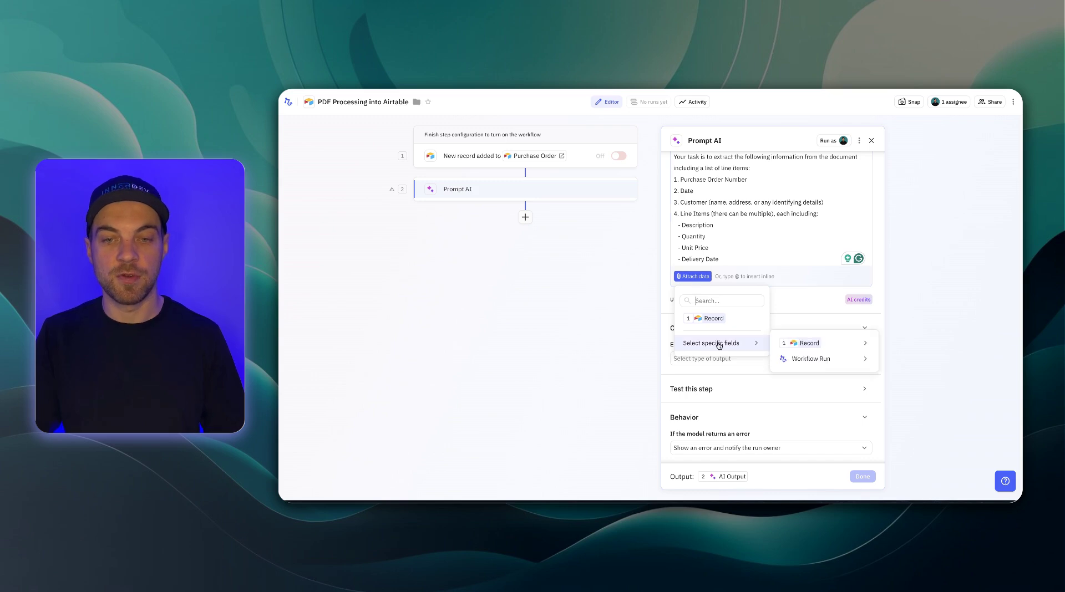
mouse_move(792, 348)
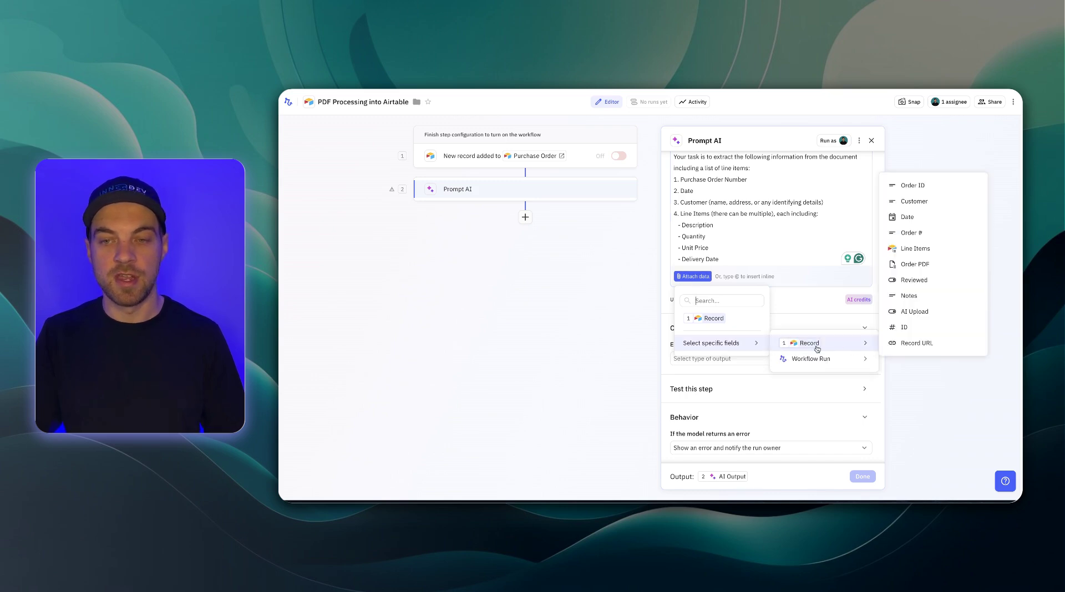
left_click(910, 266)
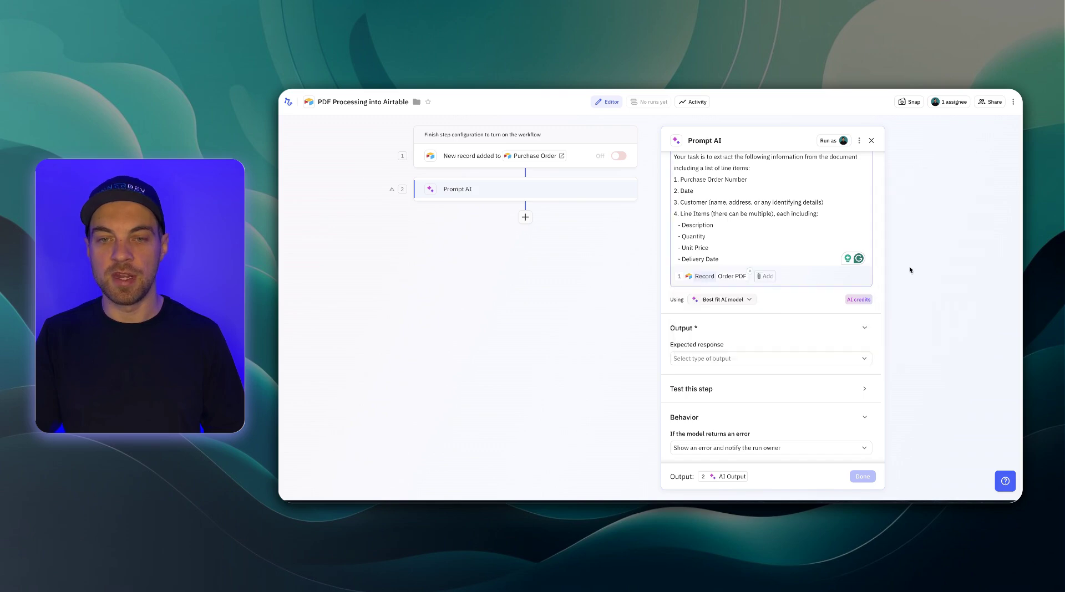
left_click(715, 300)
mouse_move(726, 361)
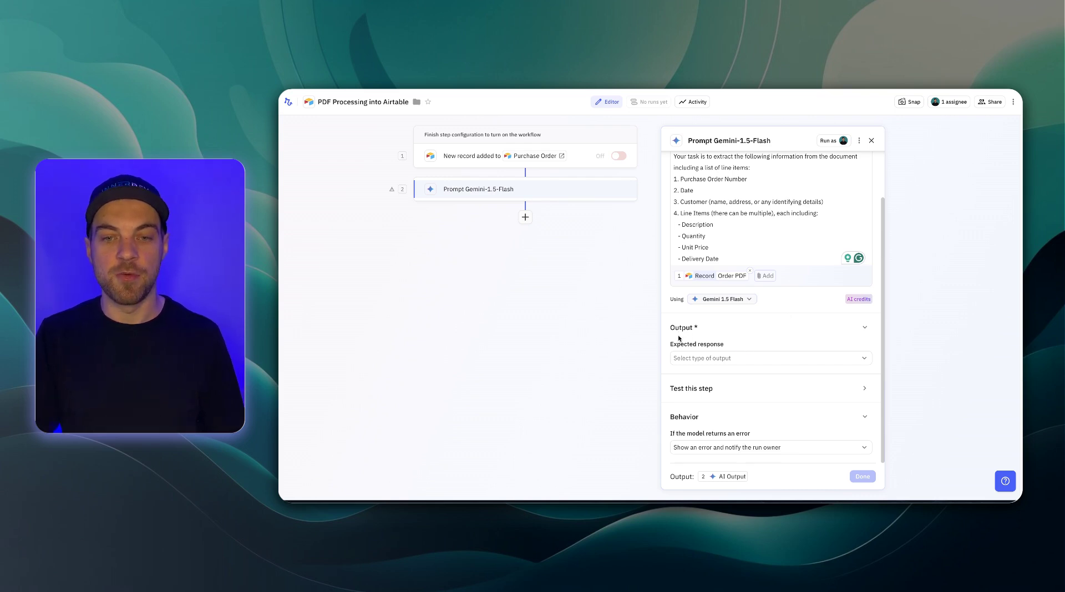
Set the AI step's expected response to Structured data and check the output options against the prompt.
left_click(713, 361)
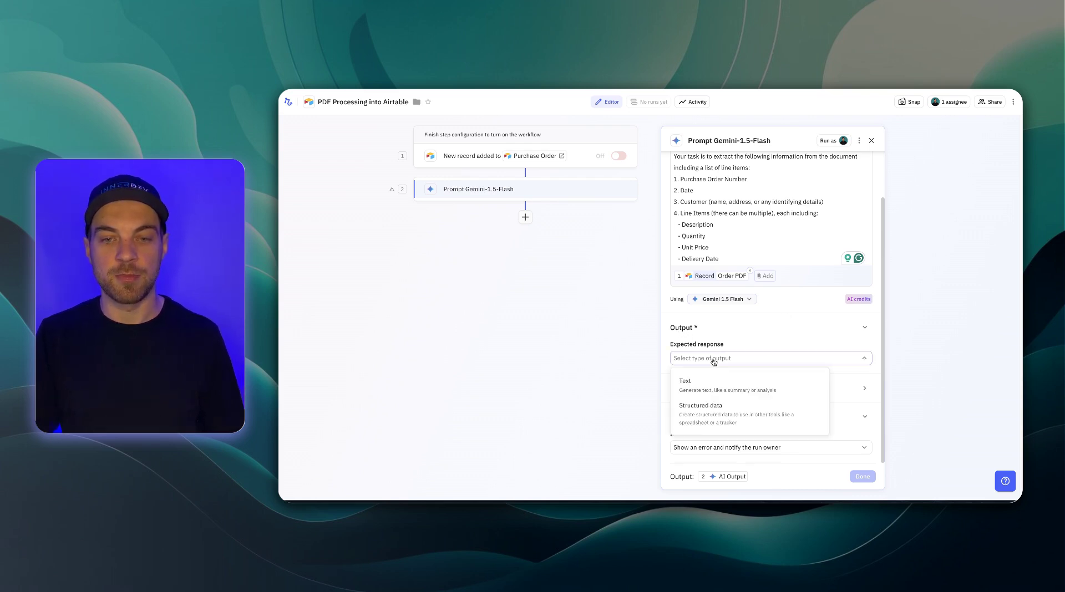
left_click(718, 418)
scroll(754, 366, "down", 1)
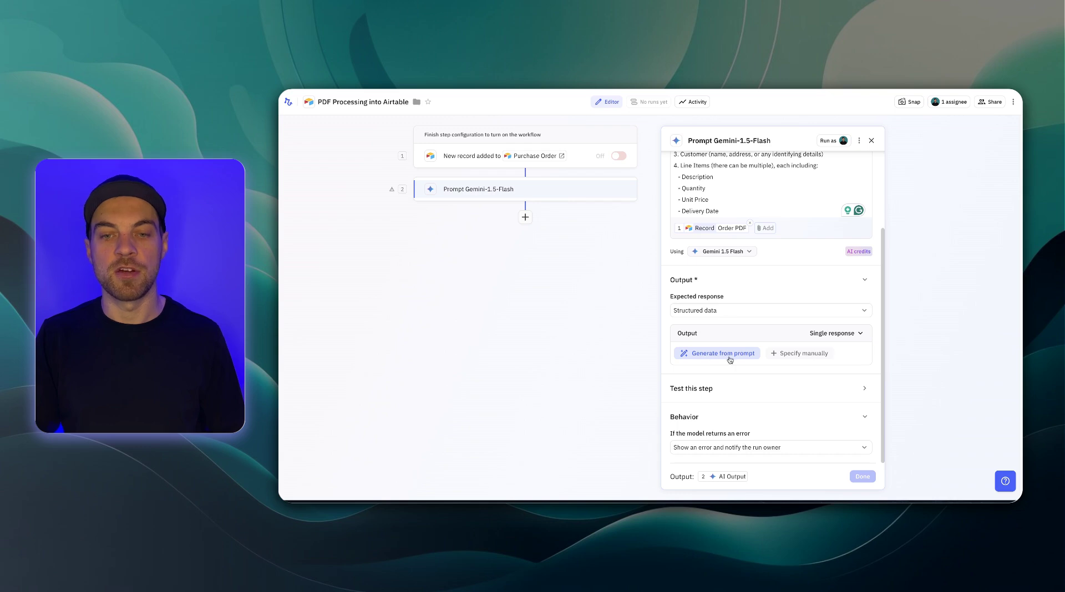
scroll(729, 360, "up", 3)
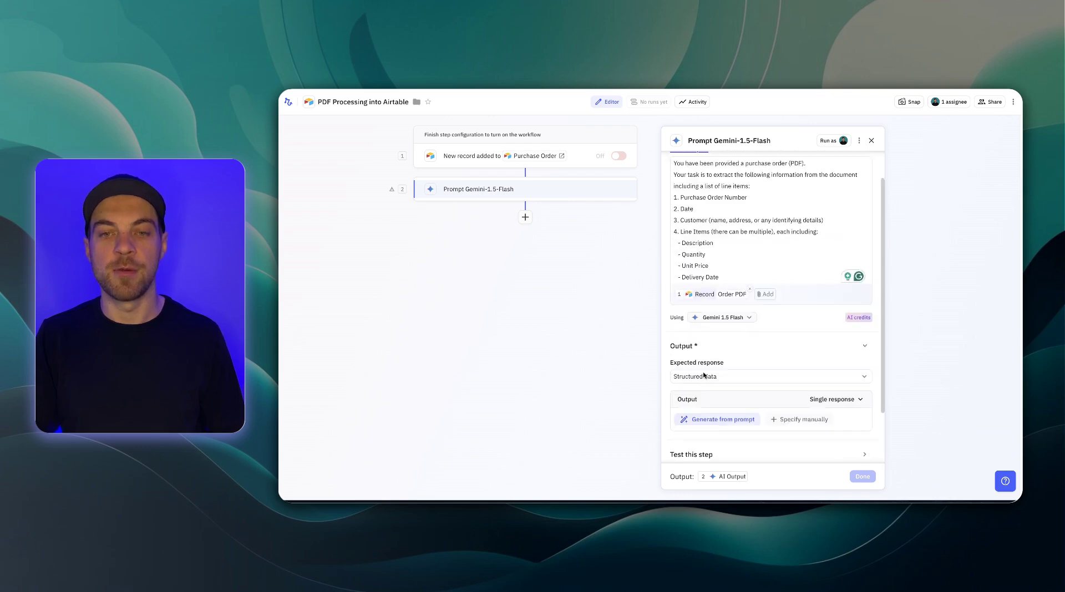
scroll(704, 376, "up", 1)
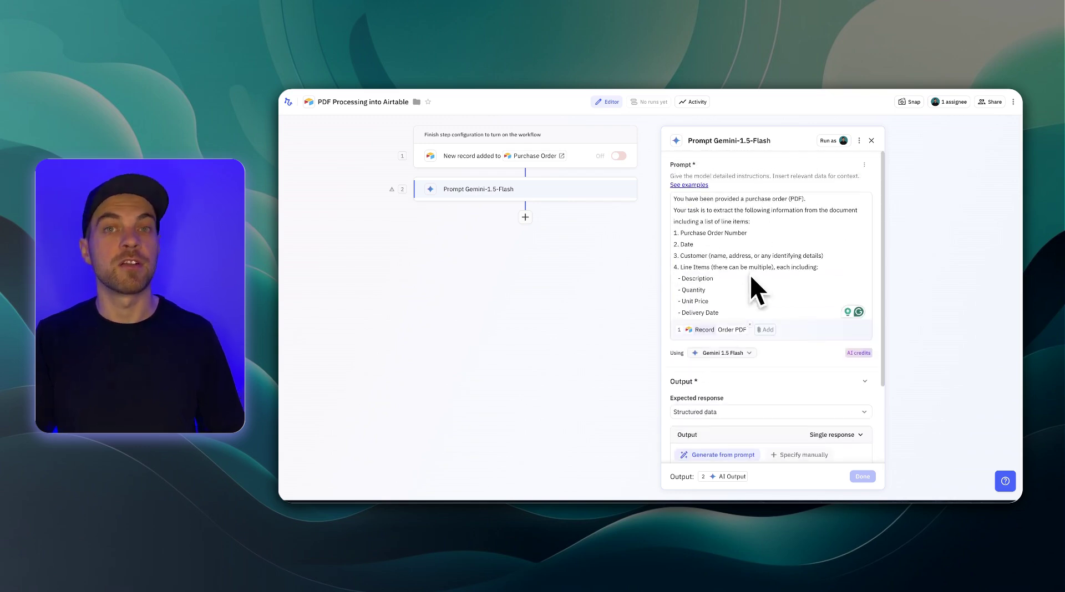
Generate the structured output fields of the AI step from its prompt.
scroll(754, 272, "down", 3)
left_click(717, 355)
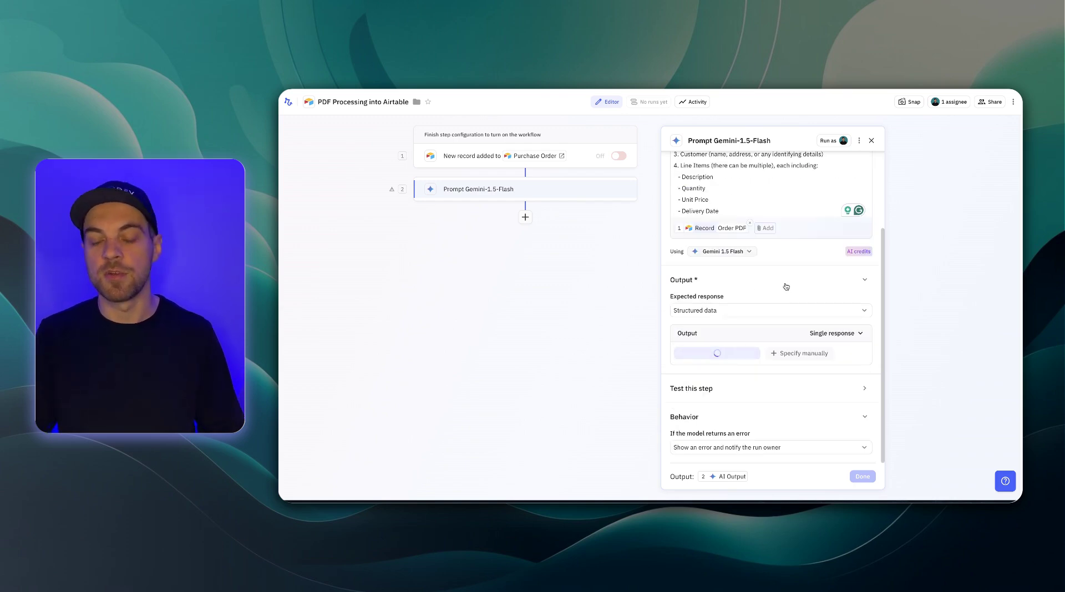
scroll(720, 260, "down", 3)
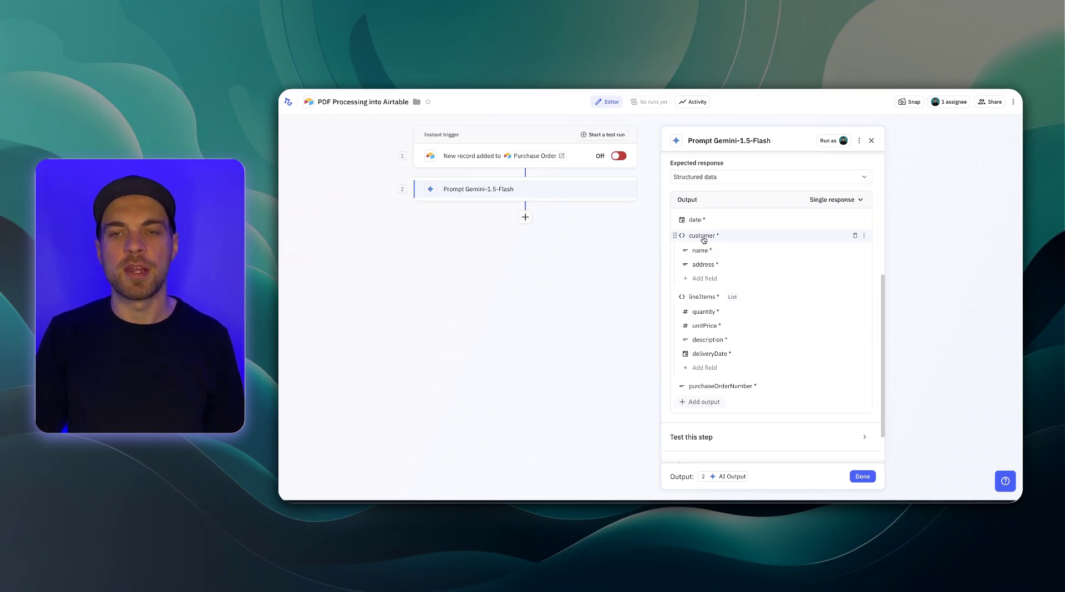
Replace the grouped customer output with a single text output named customer.
left_click(855, 236)
left_click(710, 352)
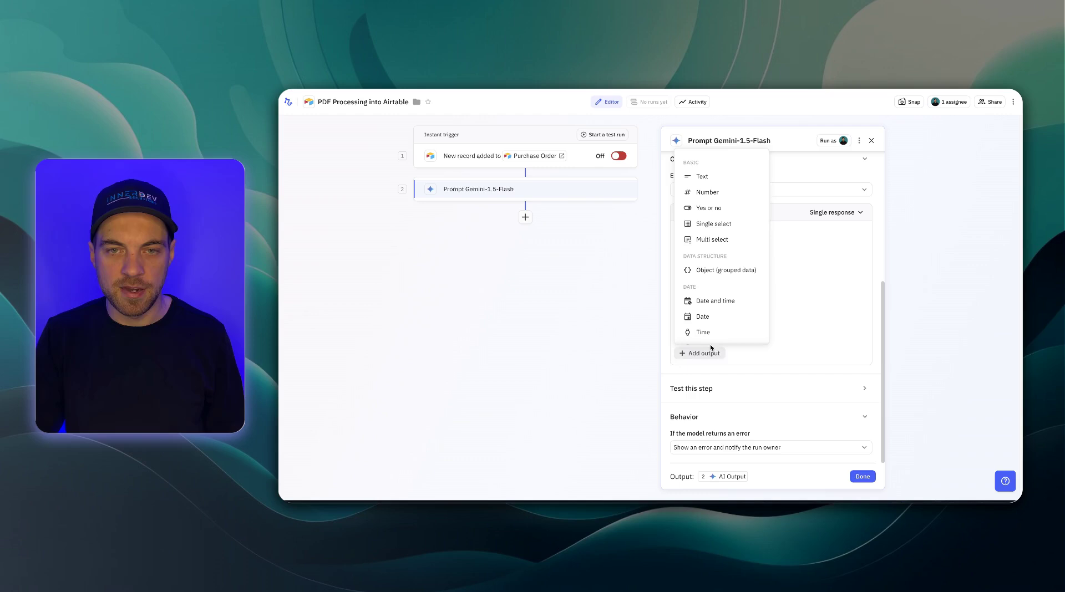
left_click(729, 183)
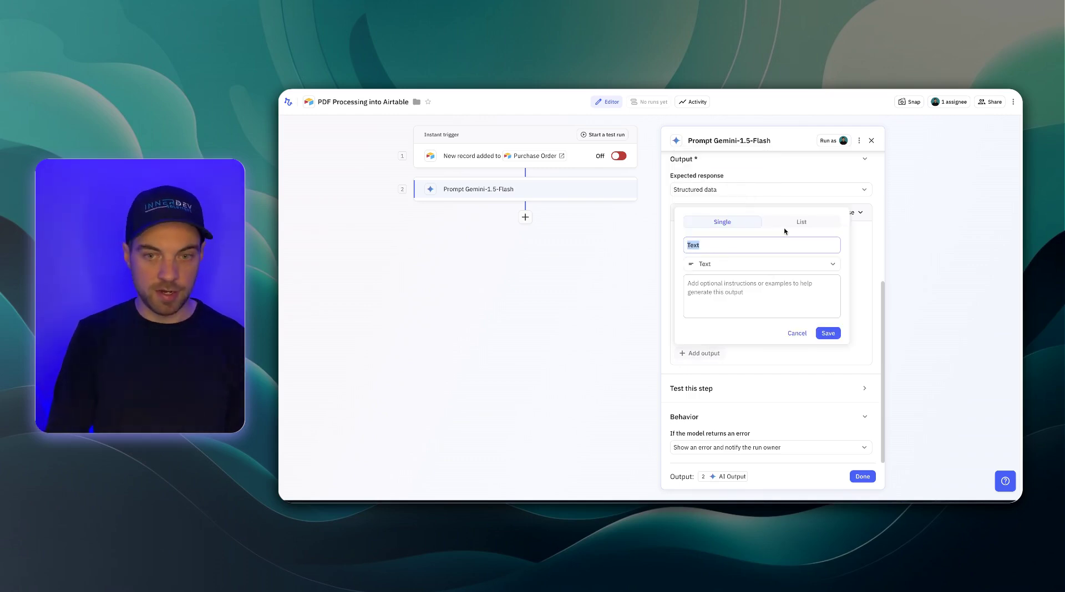
type("customer")
left_click(828, 333)
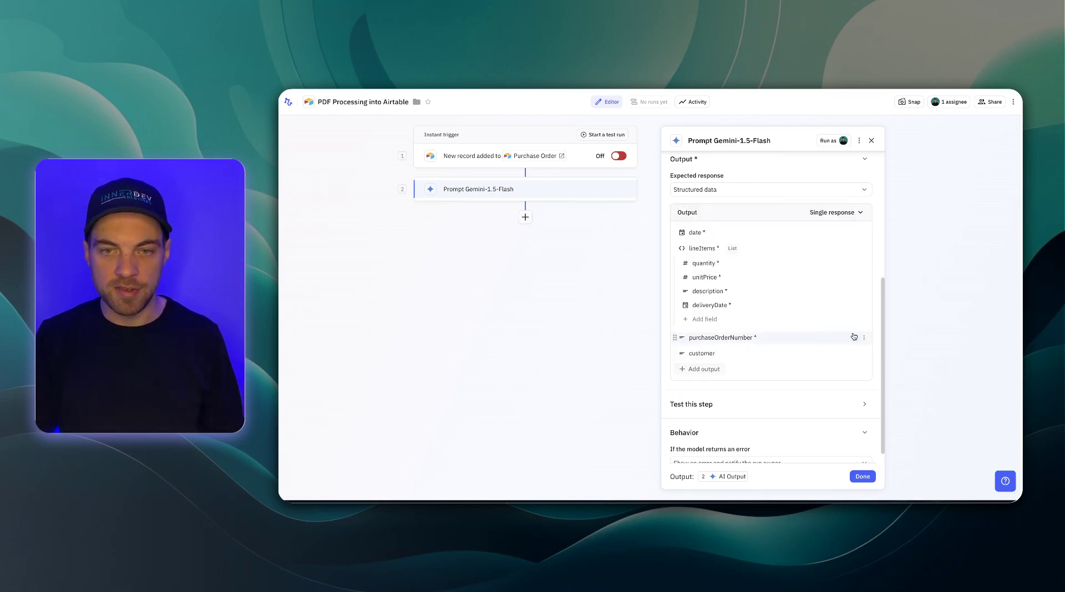
scroll(762, 291, "up", 2)
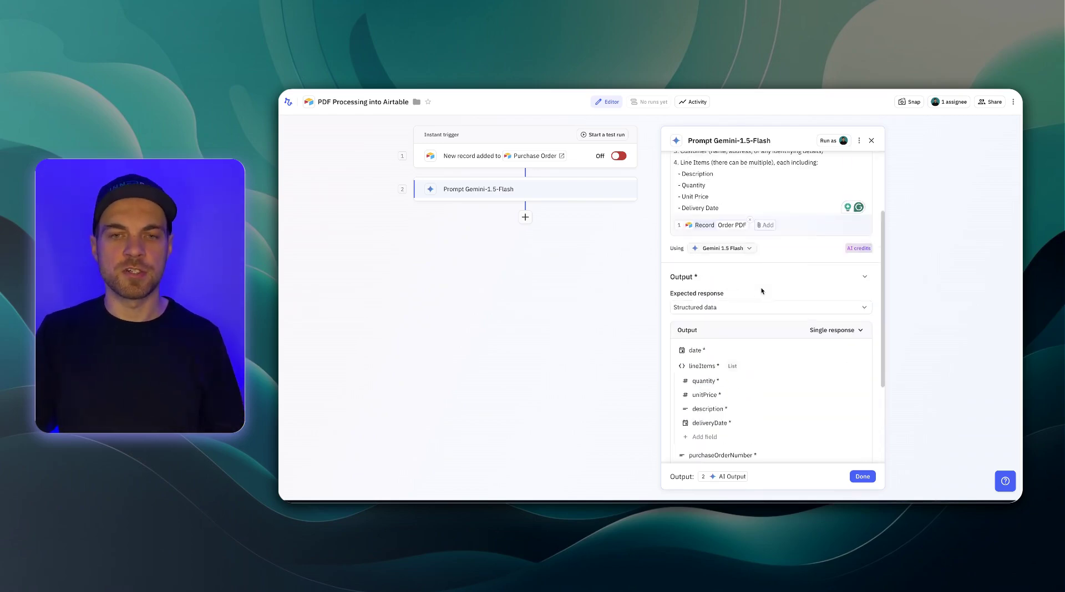
Add the instruction "Convert the provided date into ISO 8601 format (YYYY-MM-DD)" to the date output and save it.
scroll(721, 369, "down", 1)
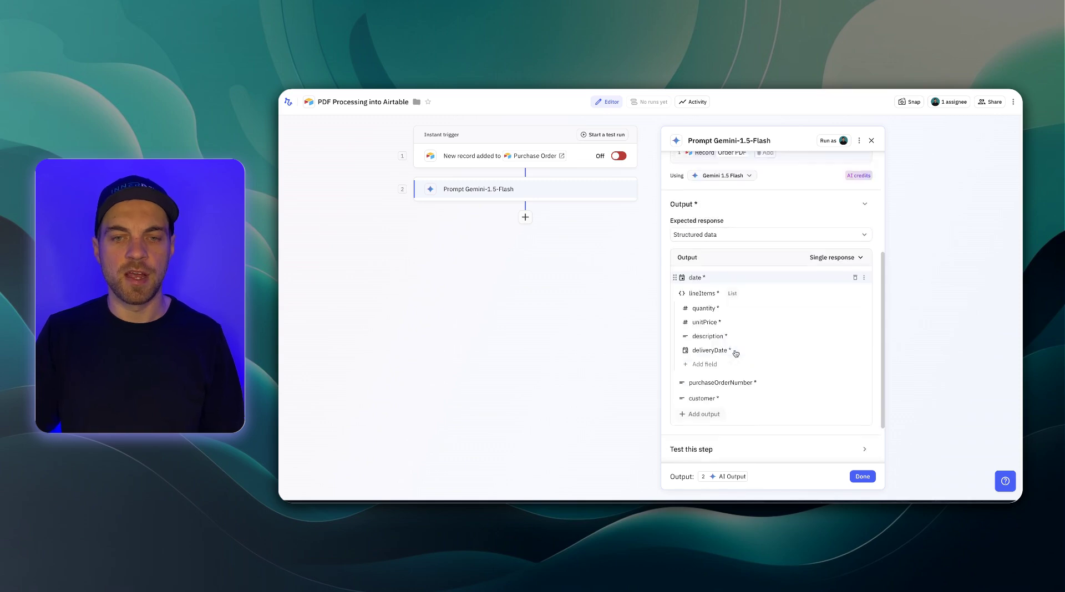
left_click(695, 288)
left_click(727, 377)
type("Convert the provided date into ISO 8601 format (YYYY-MM-DD)")
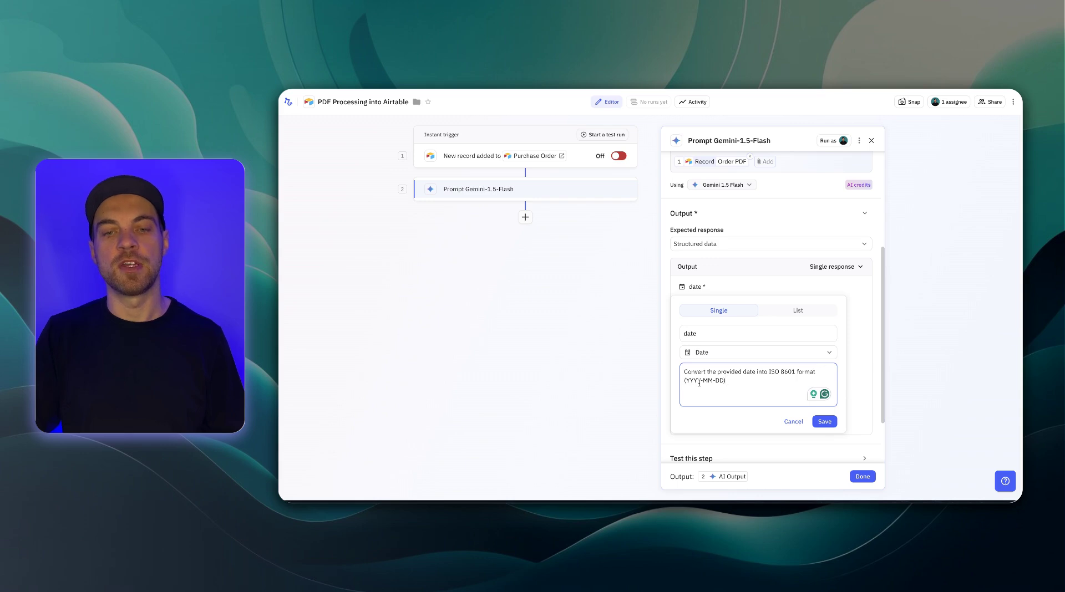
left_click(823, 423)
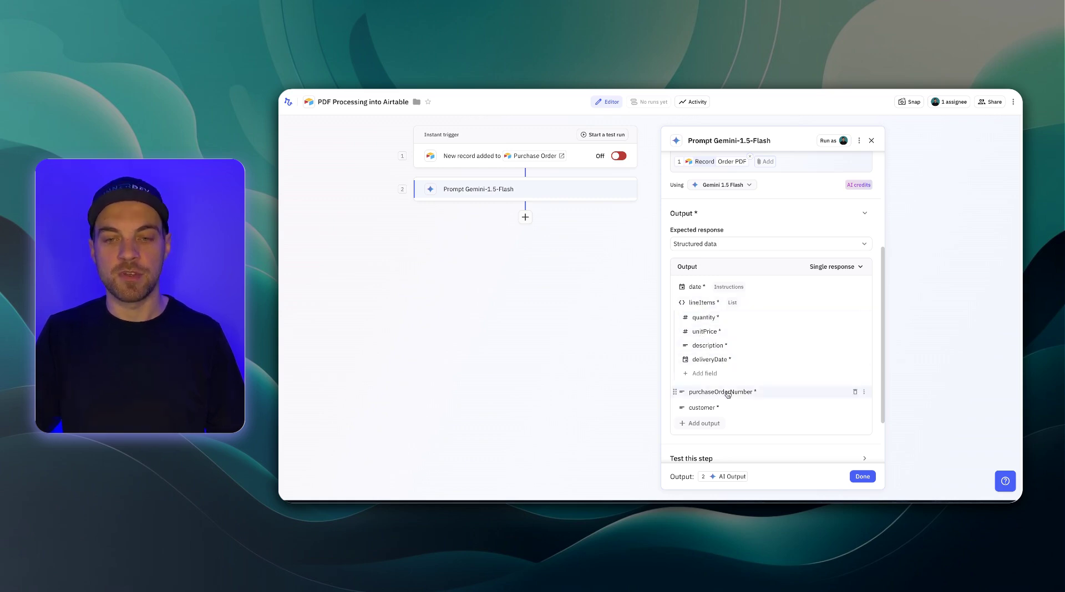
Check the Airtable order PDF, then instruct deliveryDate: "Convert the provided date, formatted as MM-DD-YYYY, into ISO 8601 format (YYYY-MM-DD).".
scroll(739, 392, "down", 3)
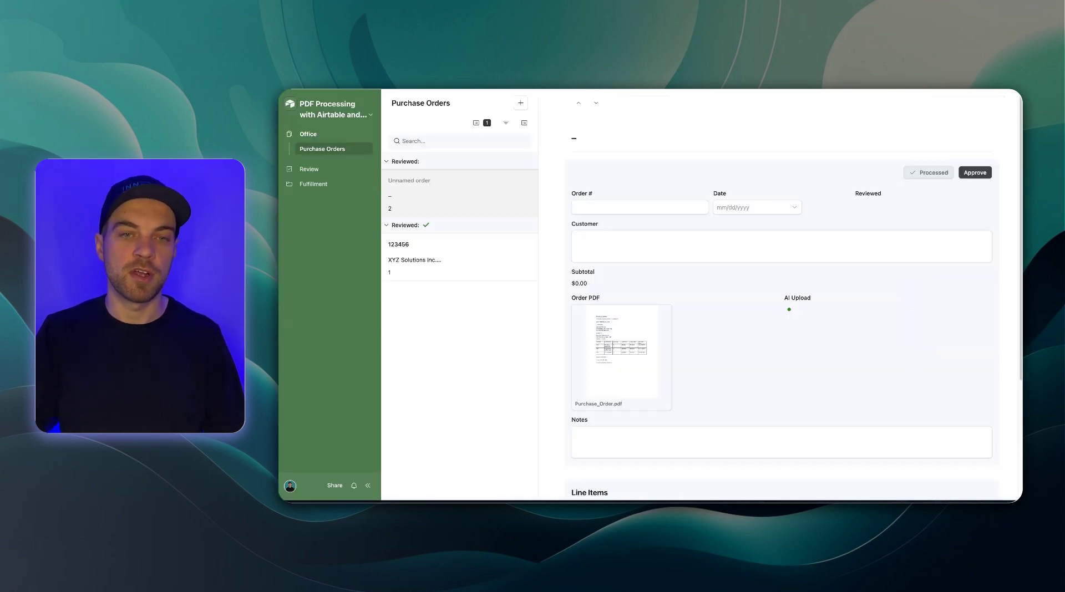
left_click(621, 335)
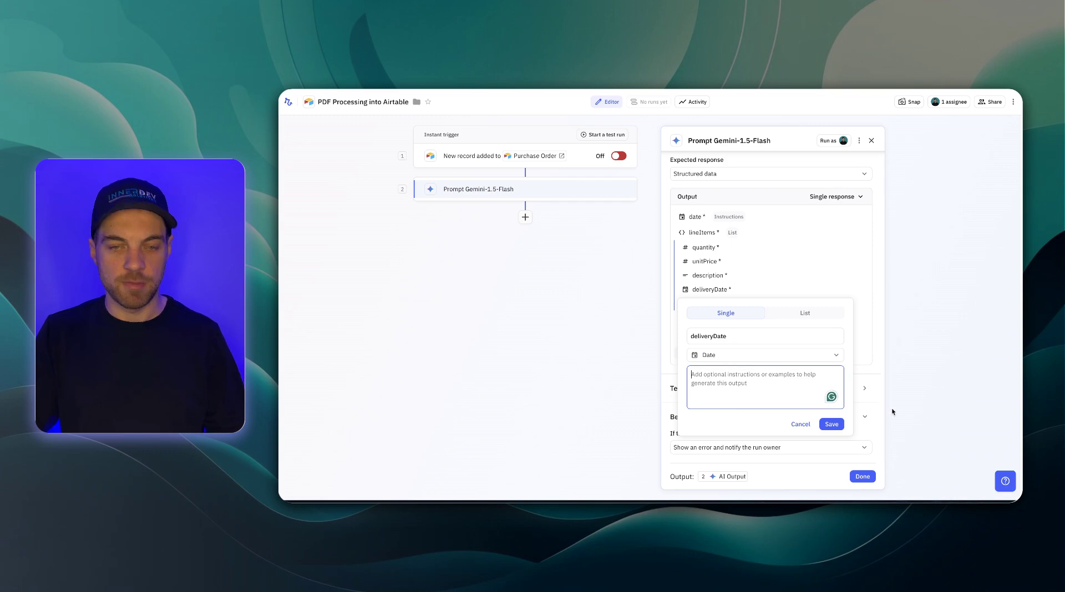
type("Convert the provided date, formatted as MM-DD-YYYY, into ISO 8601 format (YYYY-MM-DD).")
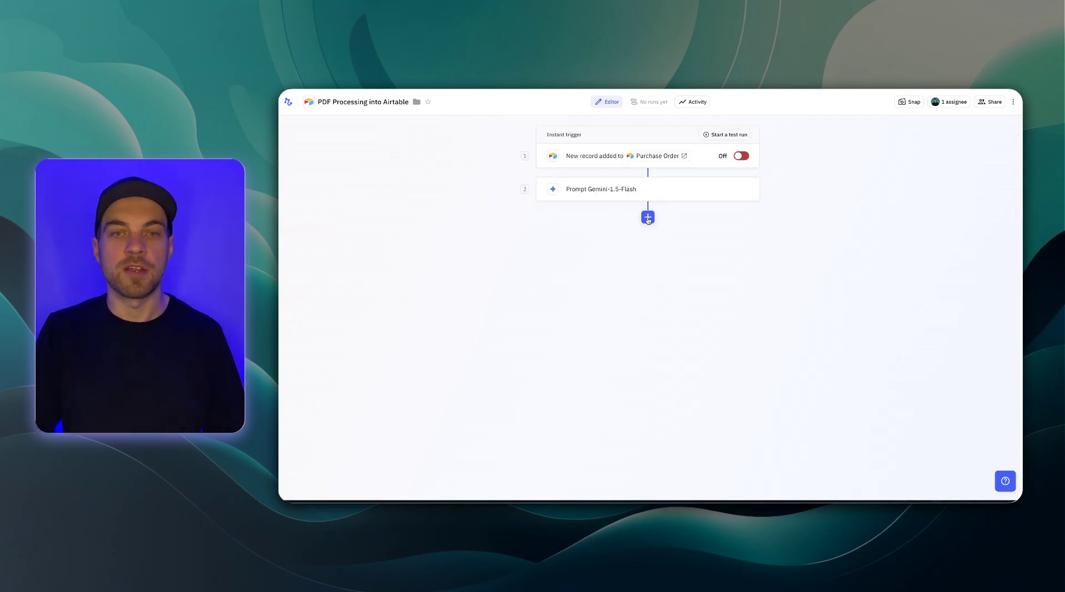
Add an Airtable Update record step after the AI prompt and set it to update the trigger's record.
left_click(647, 217)
type("air")
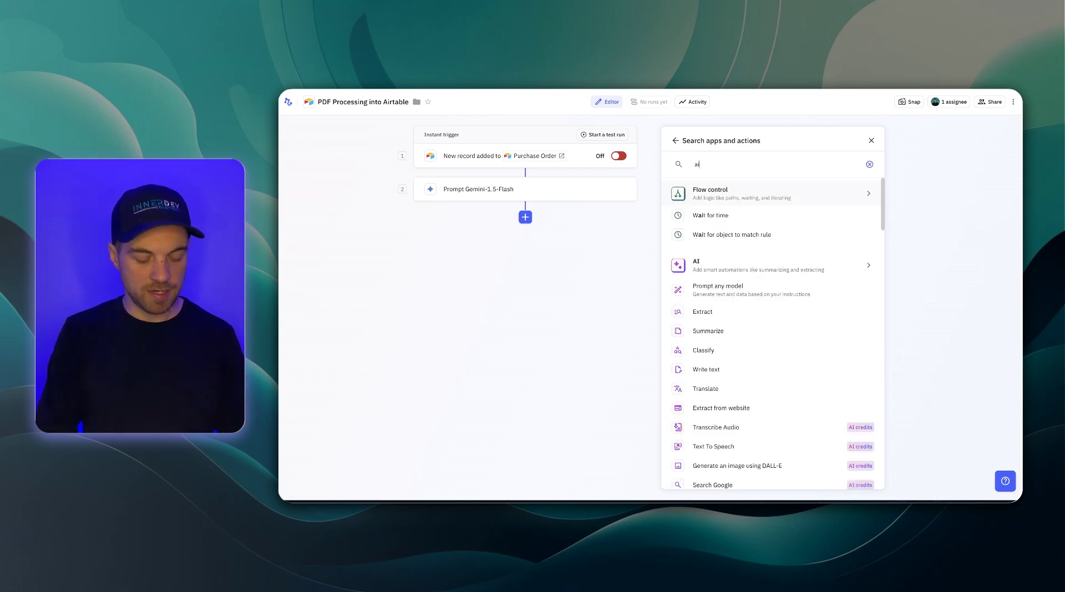
left_click(725, 270)
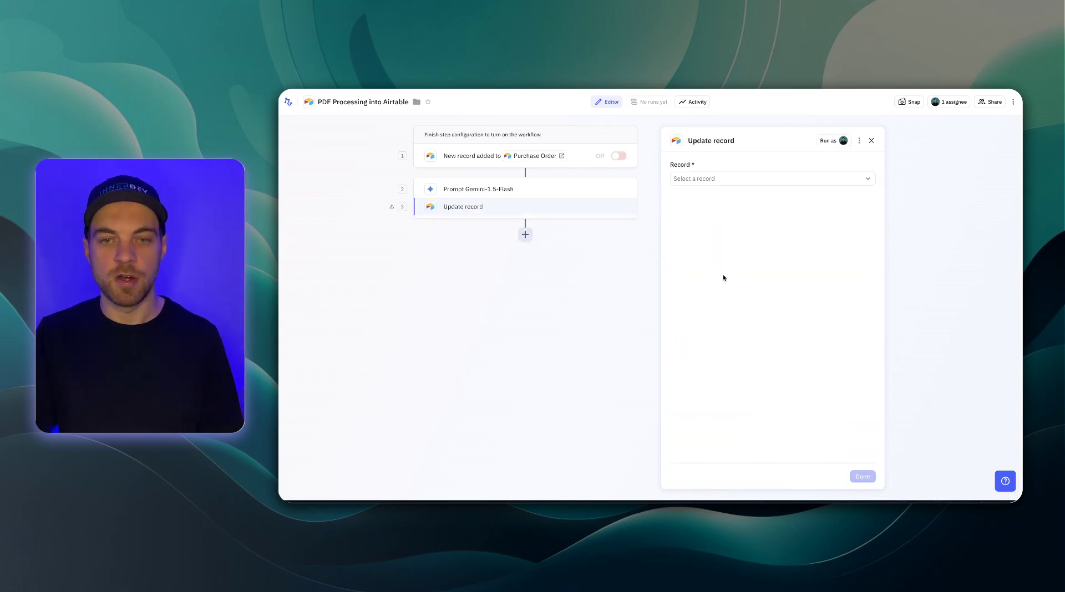
left_click(696, 180)
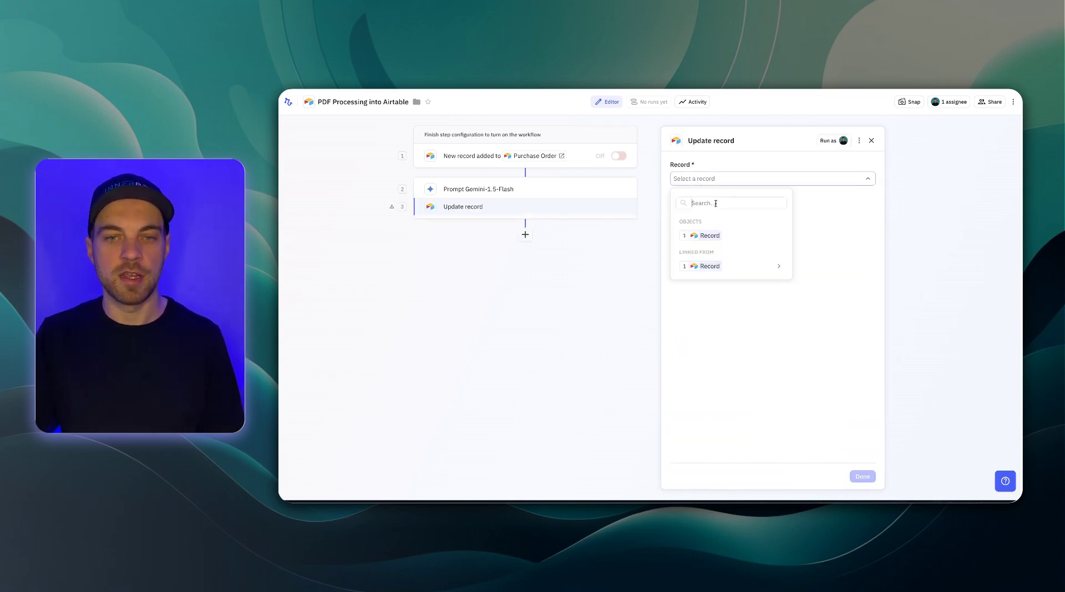
left_click(714, 235)
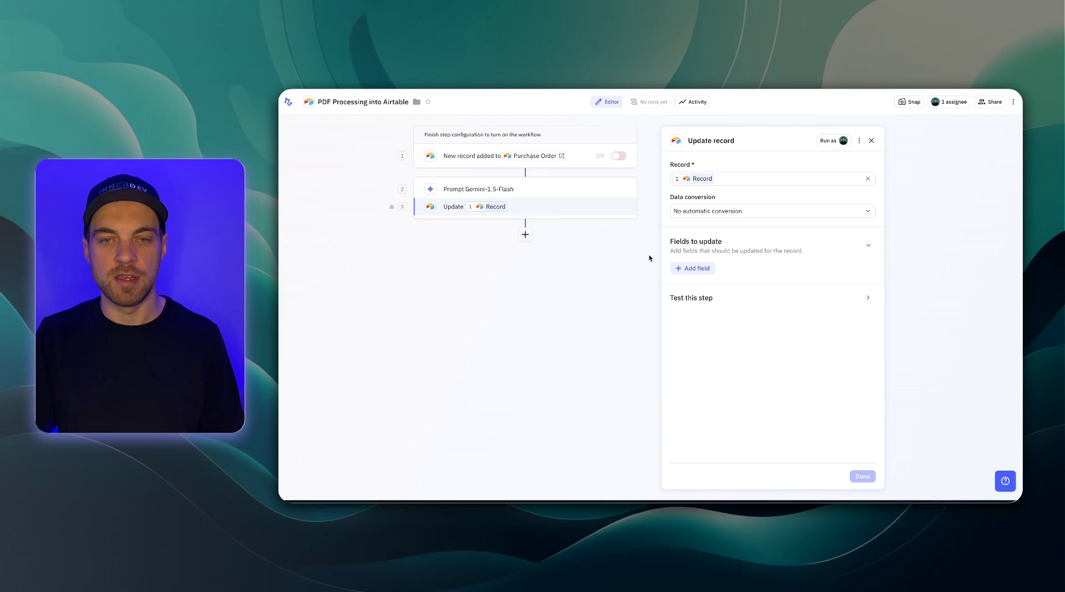
Add Customer, Date and Order # as the fields to update in the record.
left_click(705, 269)
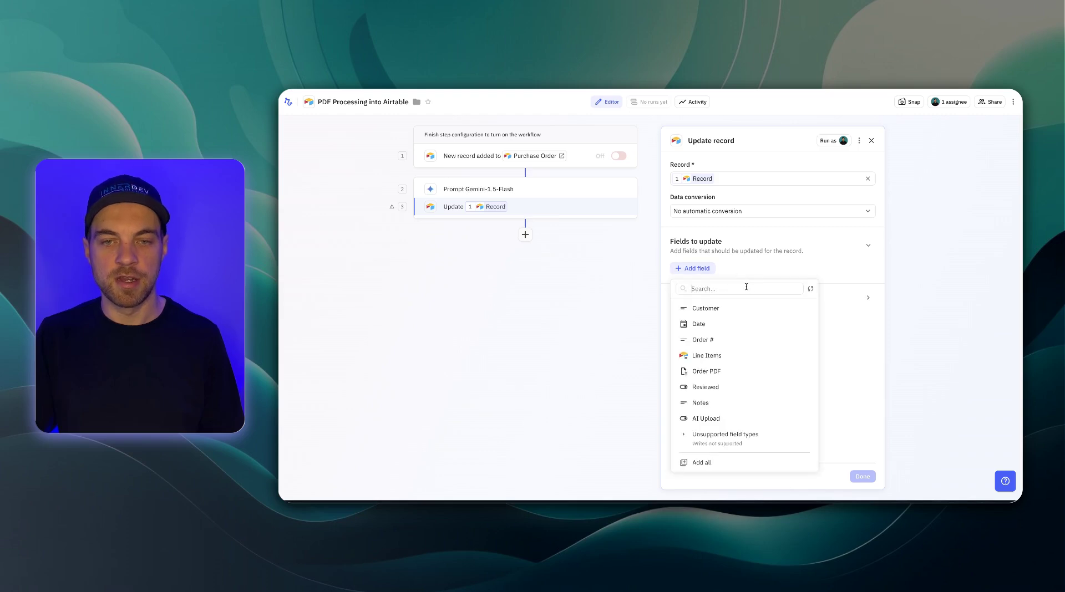
left_click(719, 305)
left_click(694, 302)
left_click(744, 340)
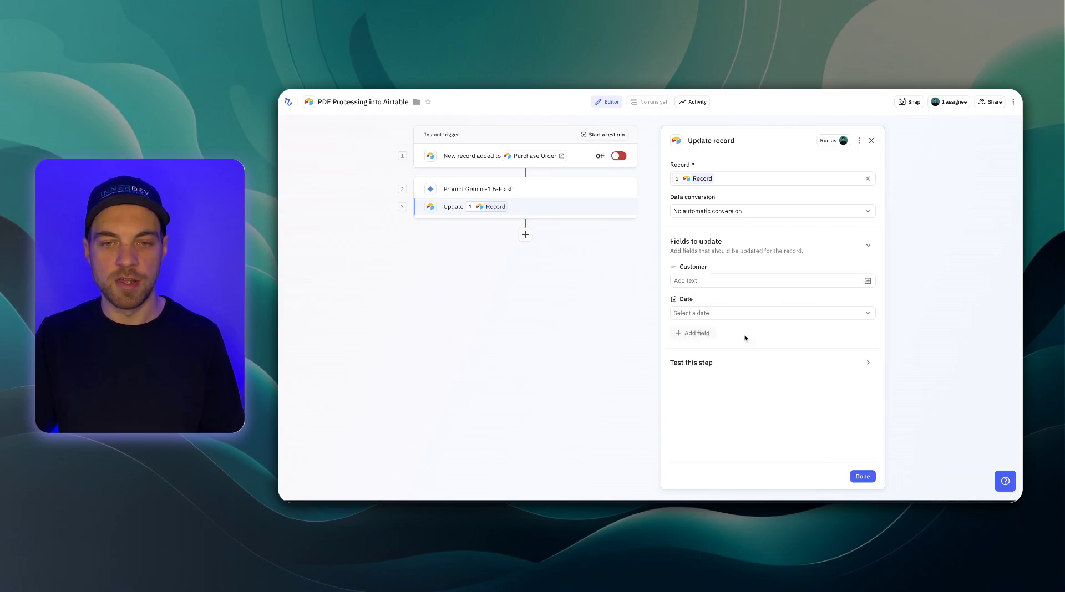
left_click(704, 333)
left_click(729, 373)
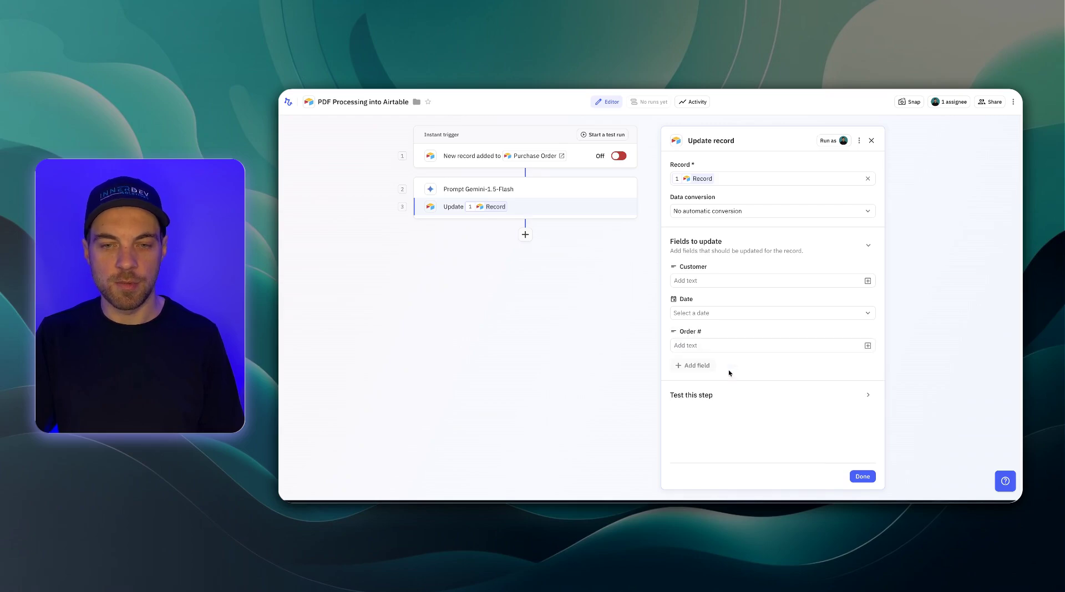
left_click(694, 366)
left_click(572, 295)
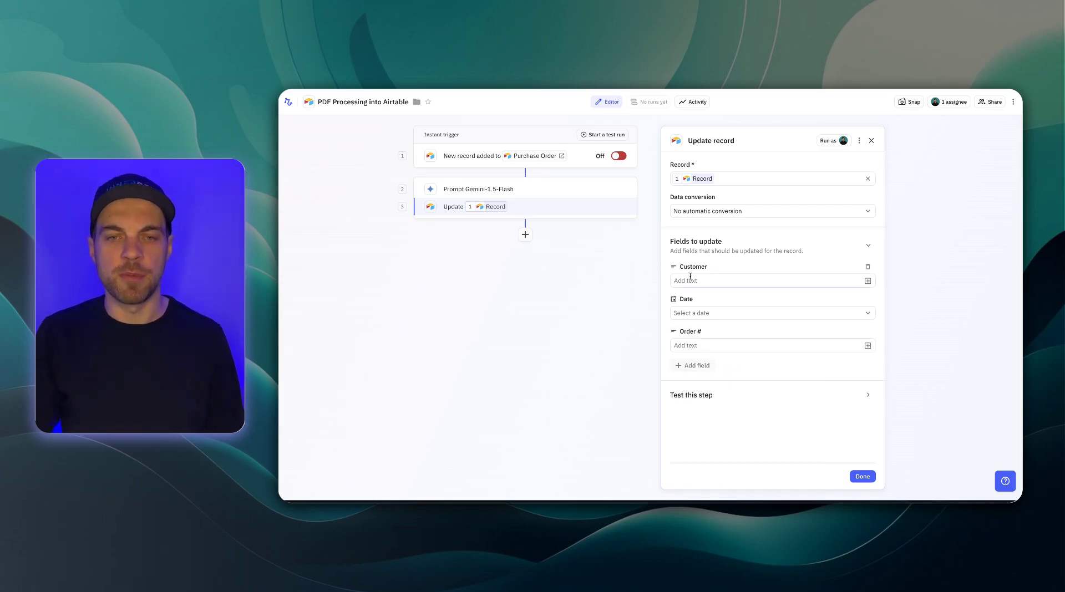
Map the Customer field to the AI output's customer and the Date field to its date with no offset.
left_click(867, 283)
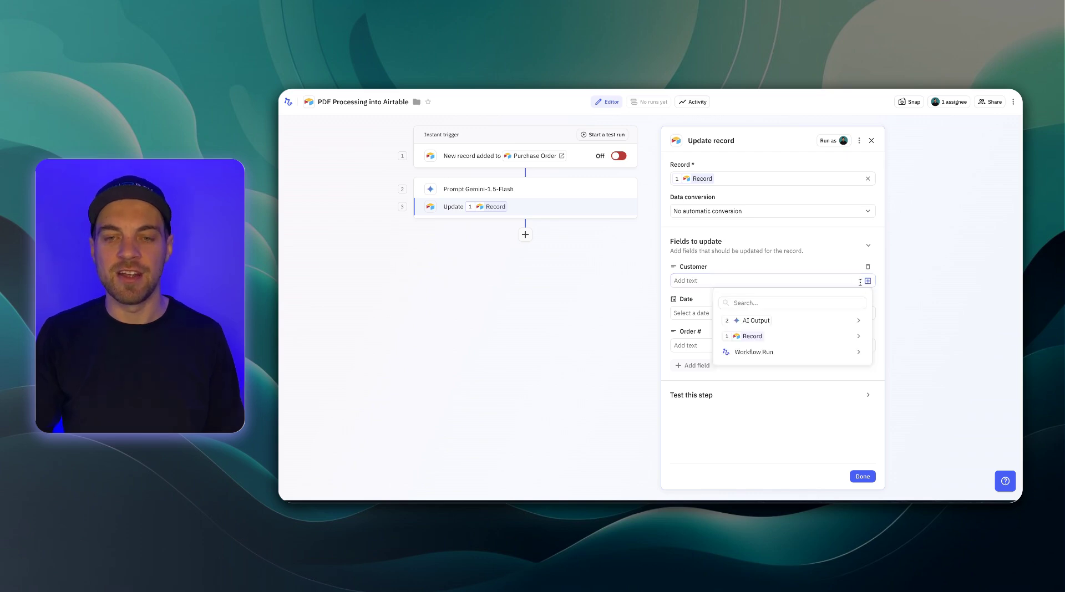
left_click(756, 321)
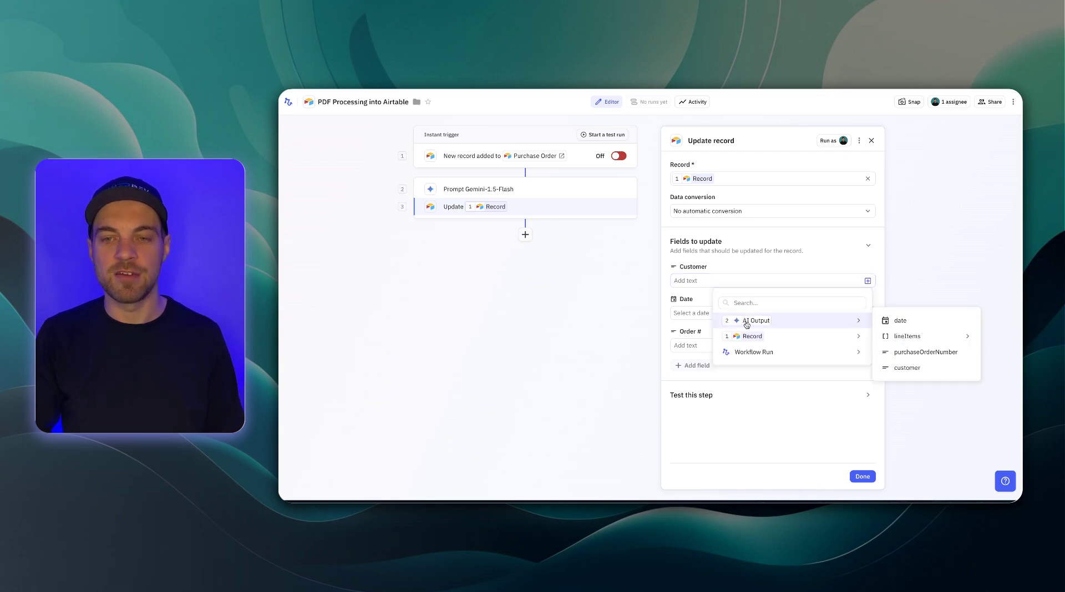
left_click(910, 369)
left_click(762, 314)
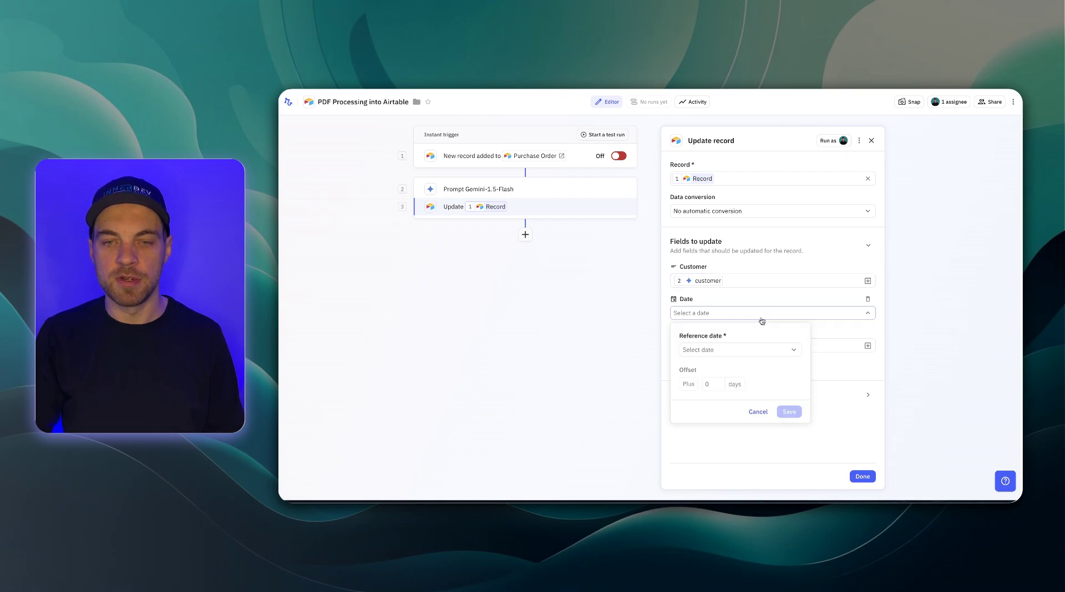
left_click(737, 349)
left_click(743, 389)
left_click(820, 391)
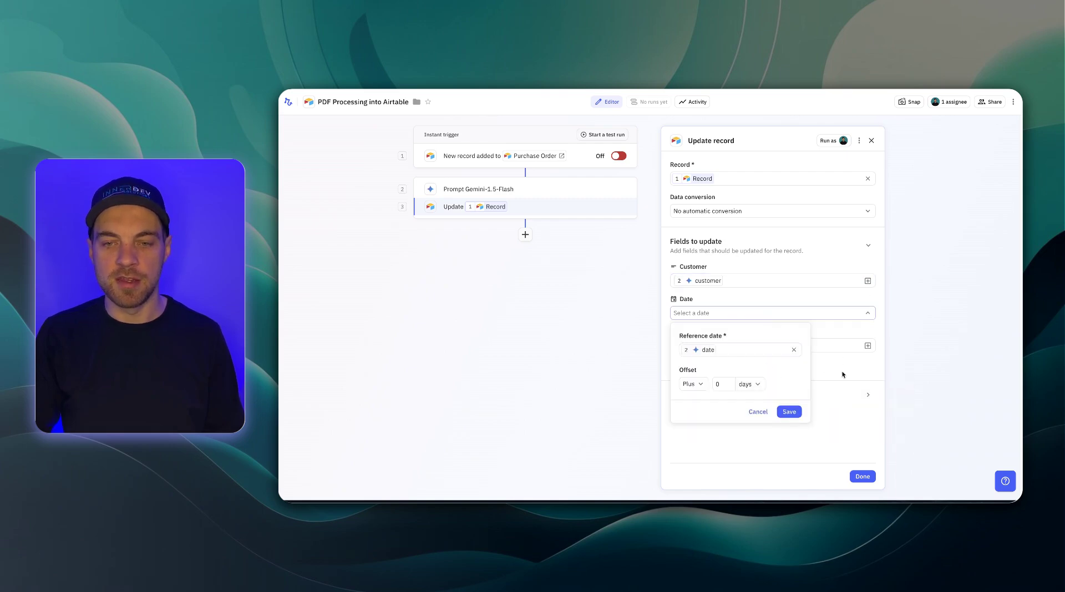
left_click(789, 411)
Map the Order # field to the AI output's purchaseOrderNumber.
left_click(867, 346)
left_click(823, 387)
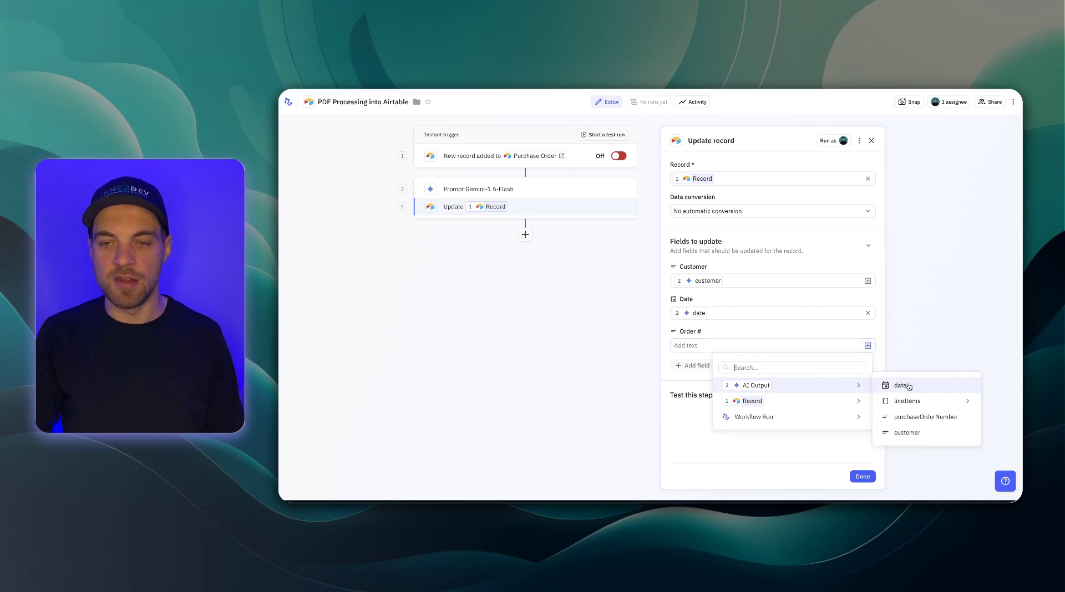
left_click(912, 417)
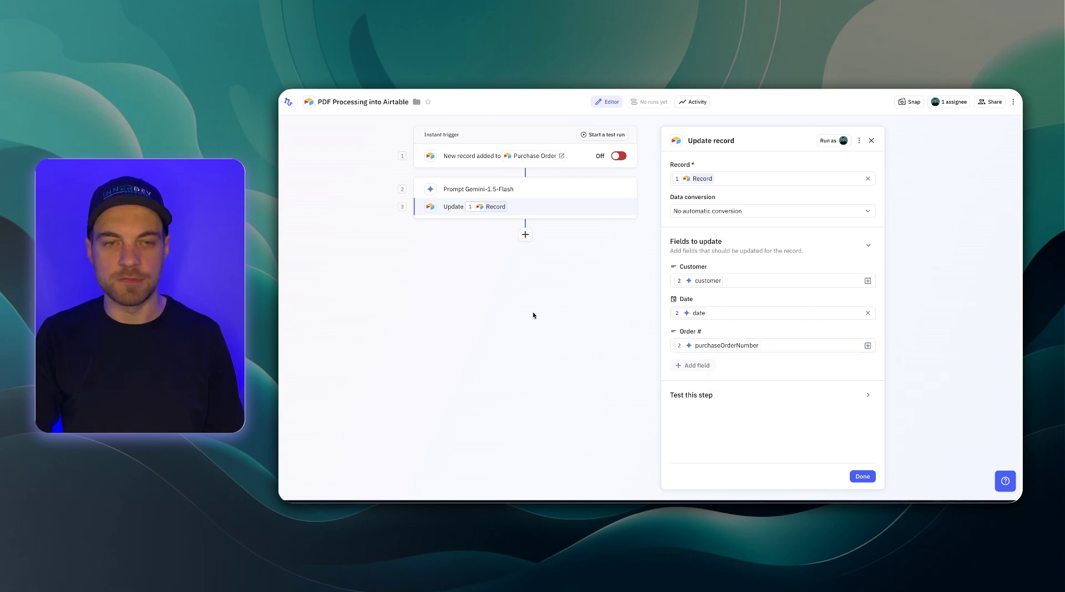
Add an Iterator after the record update that loops over the AI output's lineItems list.
left_click(524, 235)
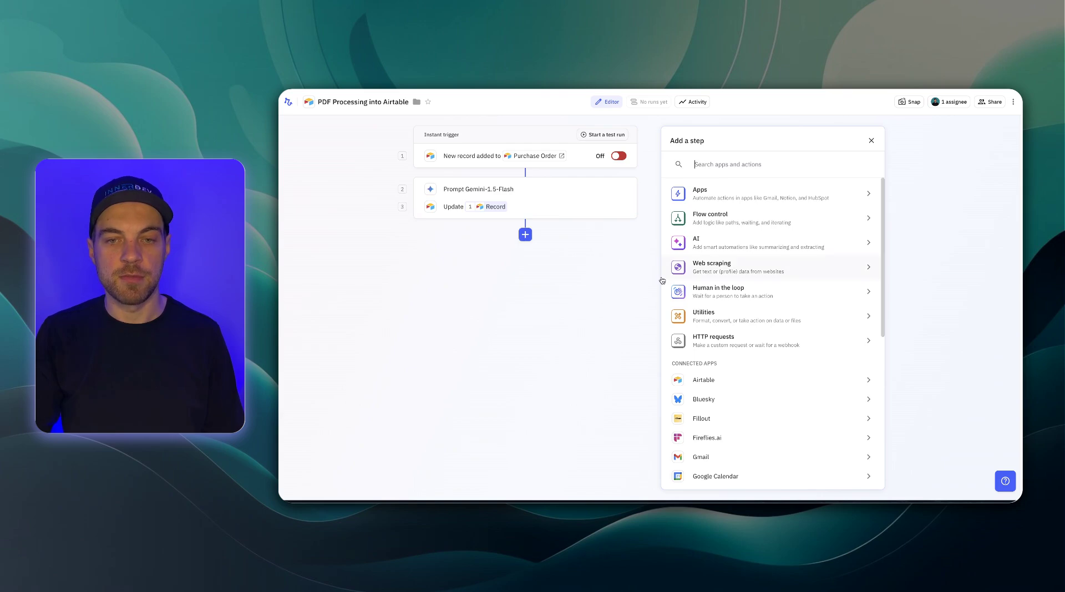
type("iter")
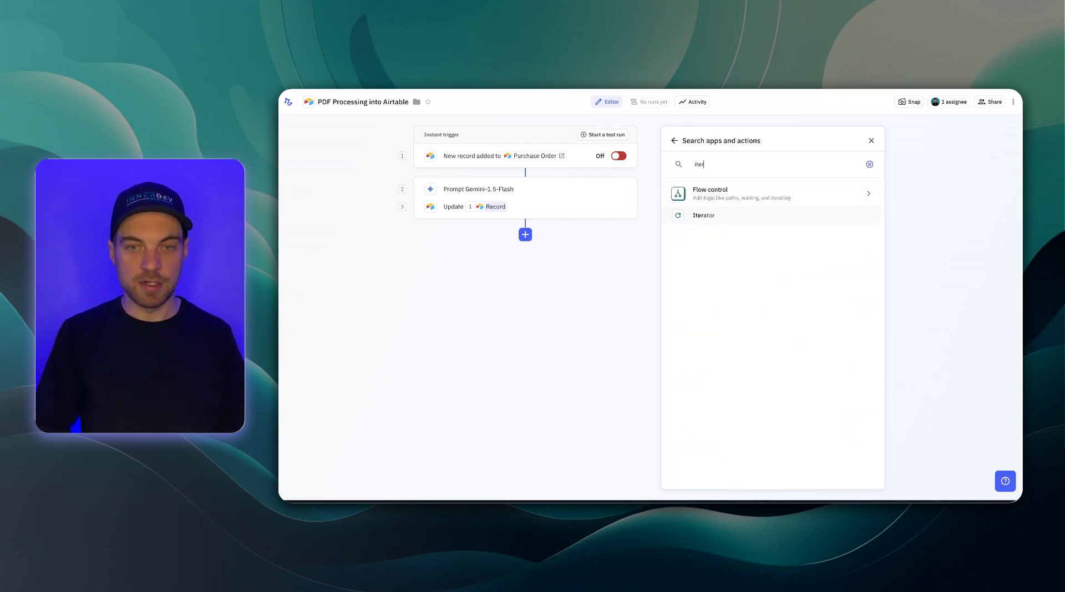
left_click(700, 221)
left_click(697, 179)
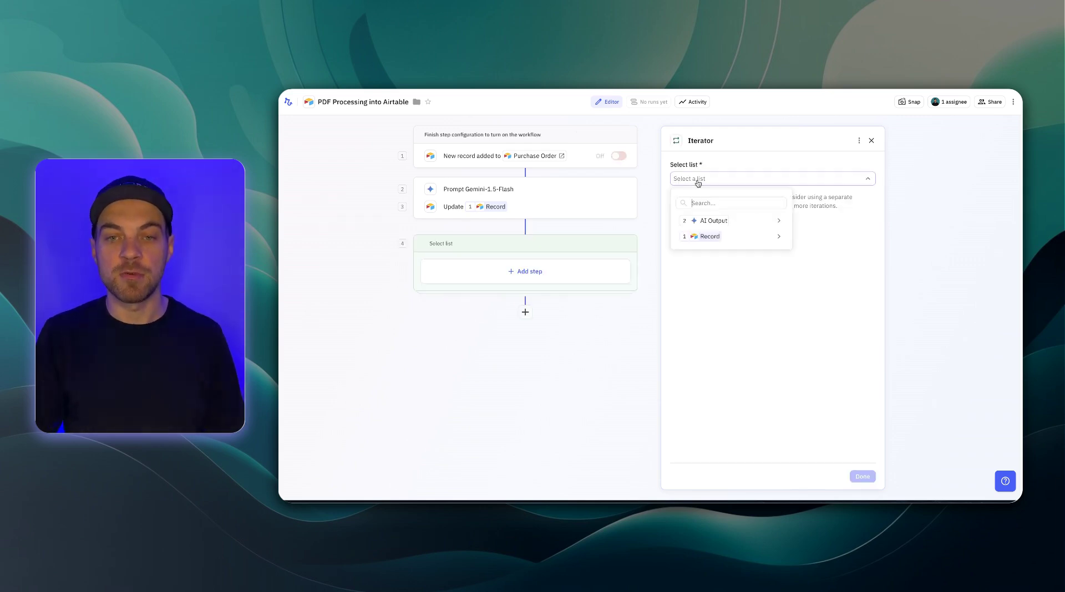
mouse_move(710, 219)
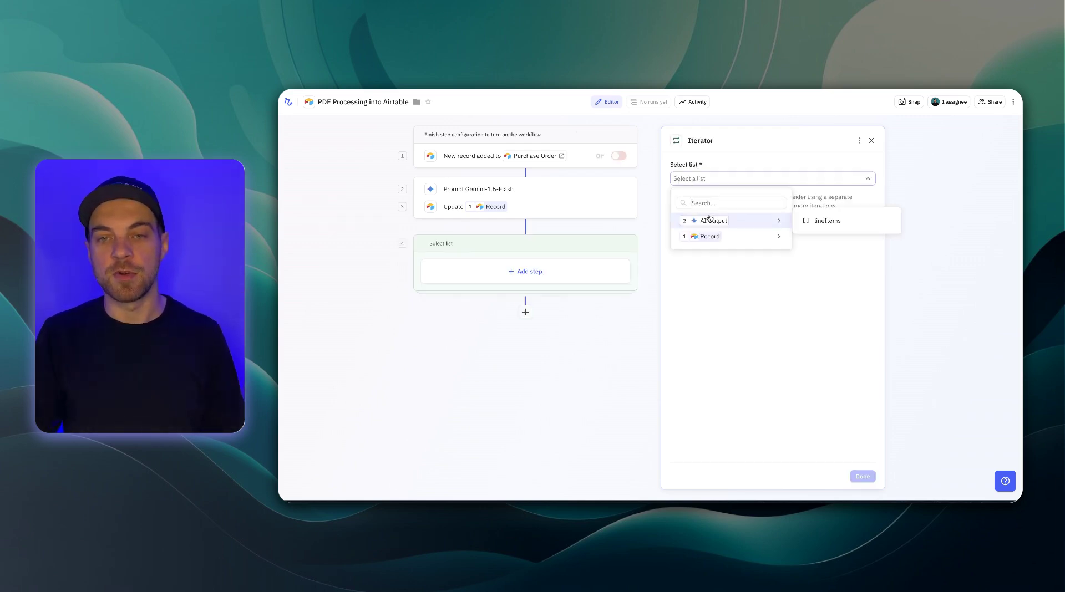
left_click(826, 222)
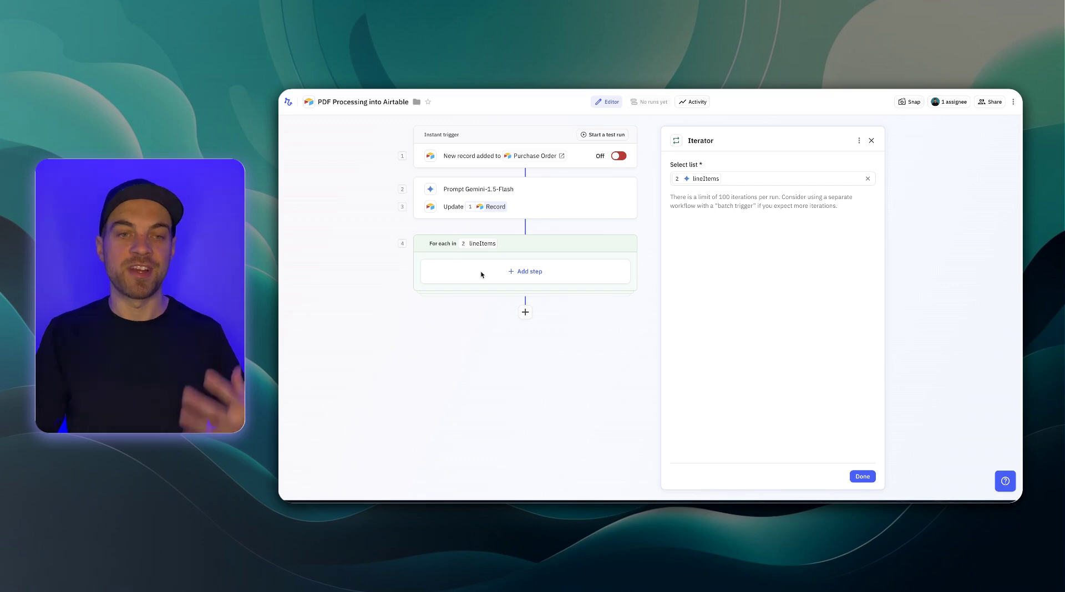
Add an Airtable Add record to table step inside the lineItems iterator.
left_click(524, 272)
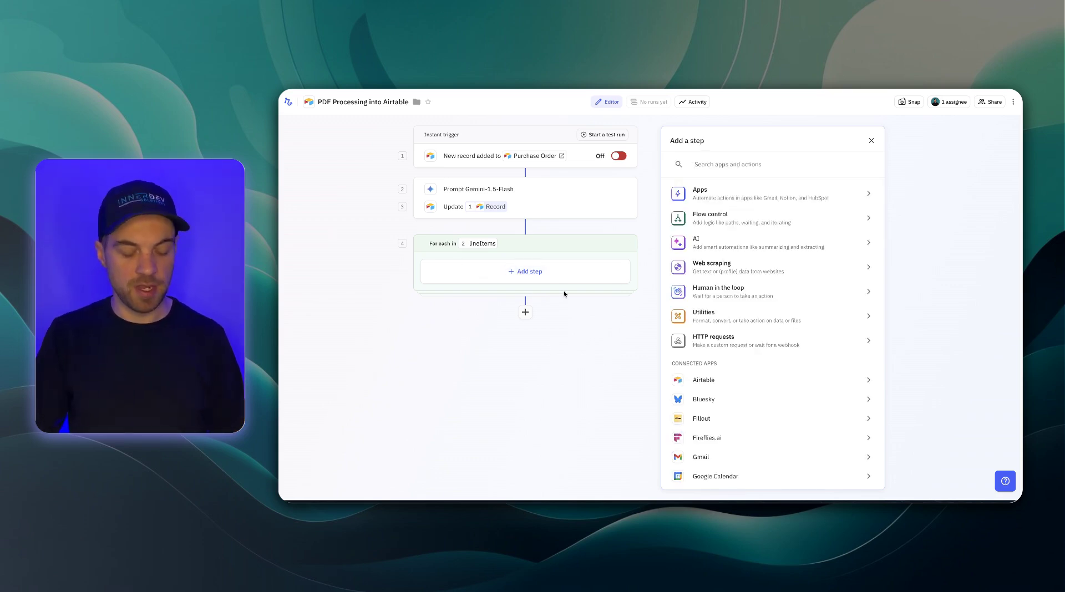
left_click(699, 387)
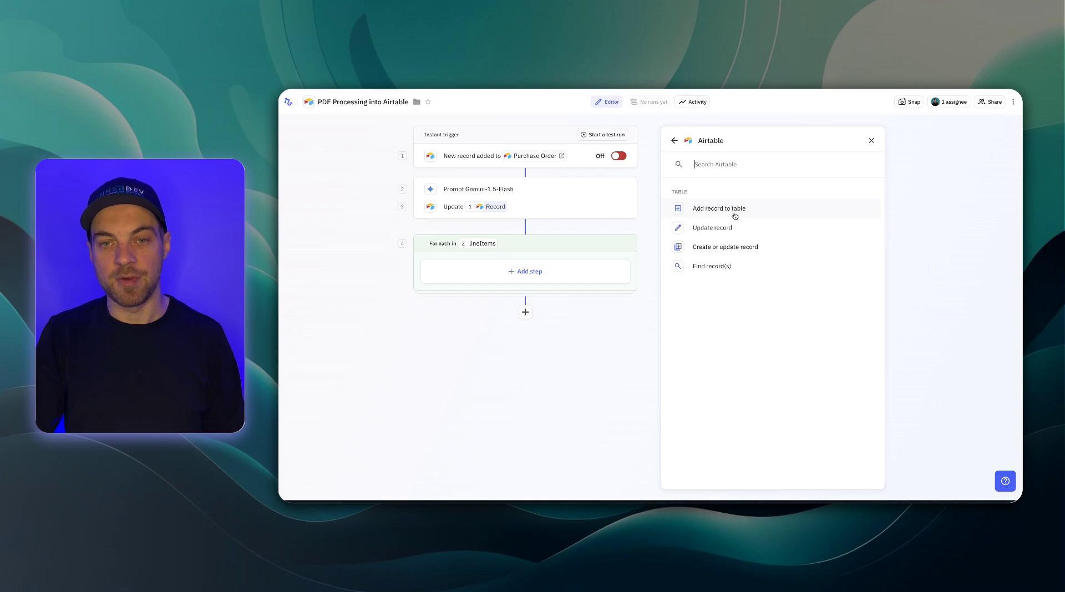
left_click(735, 215)
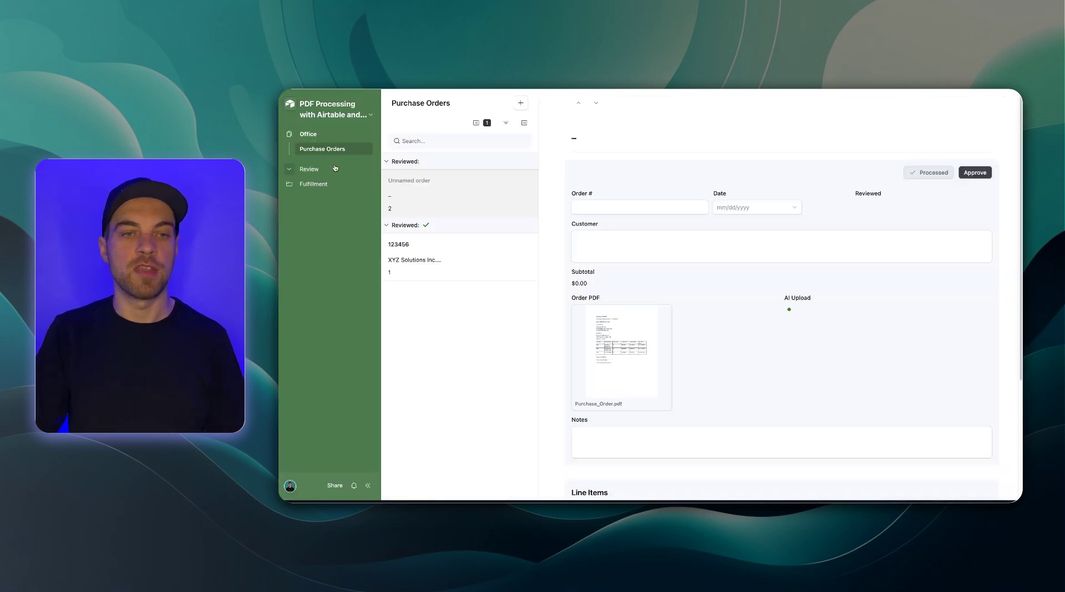
Examine the Line Items table in the data view of the Airtable base.
left_click(324, 117)
left_click(332, 151)
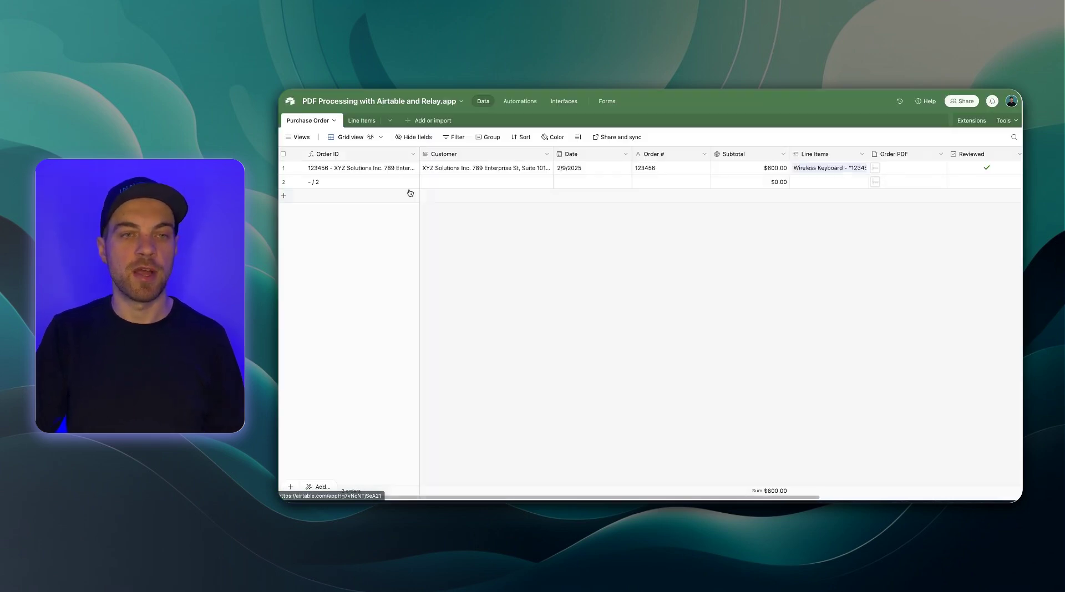
left_click(362, 120)
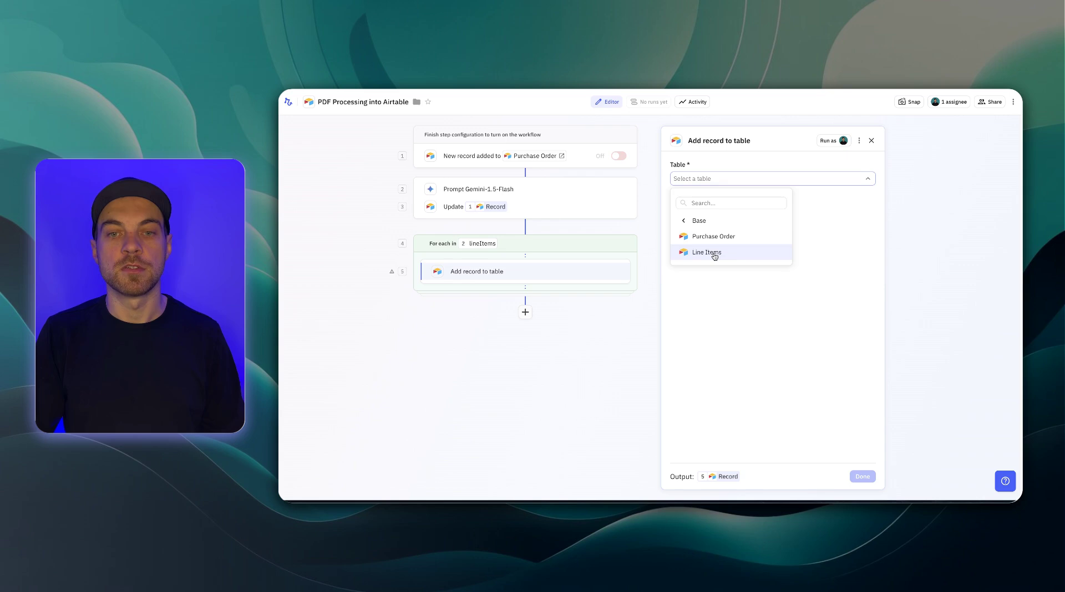
Target the Line Items table and add the Purchase Order, Description, Quantity, Unit Price and Delivery Date fields to populate.
left_click(713, 253)
left_click(695, 268)
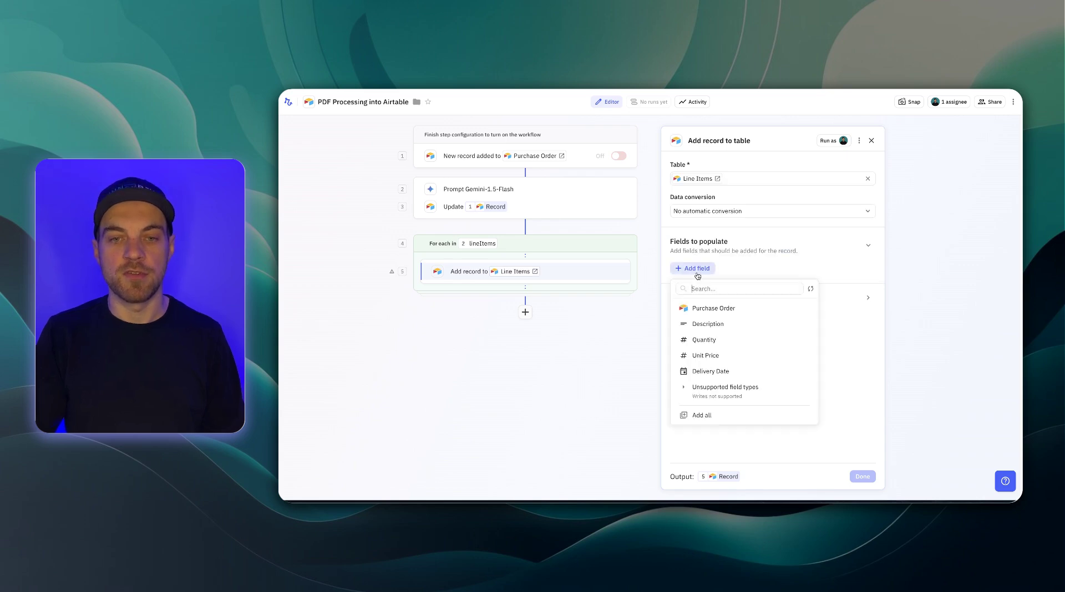
left_click(709, 309)
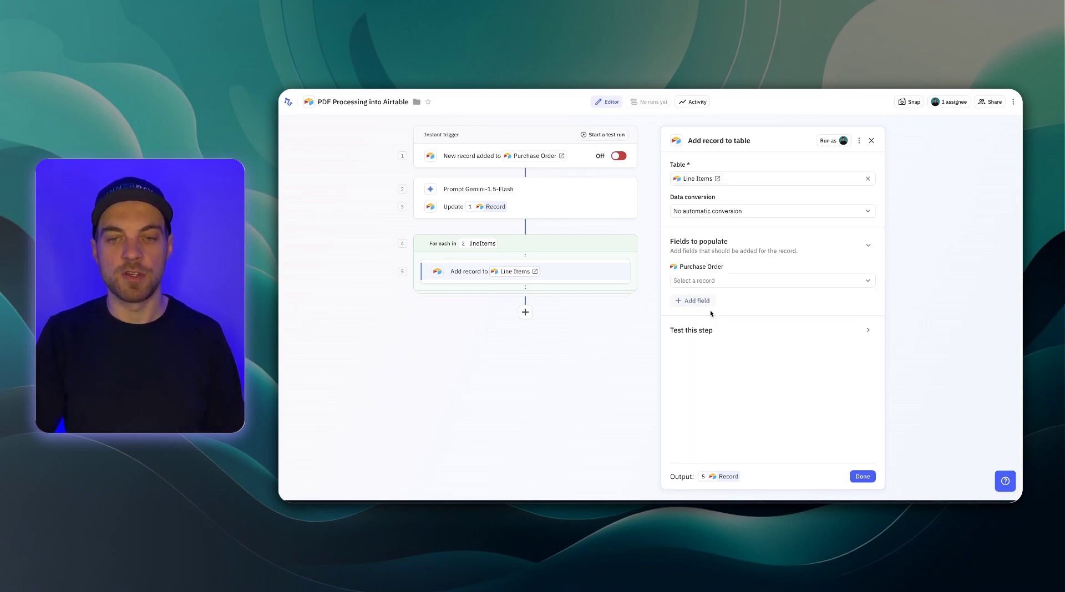
left_click(695, 301)
left_click(716, 338)
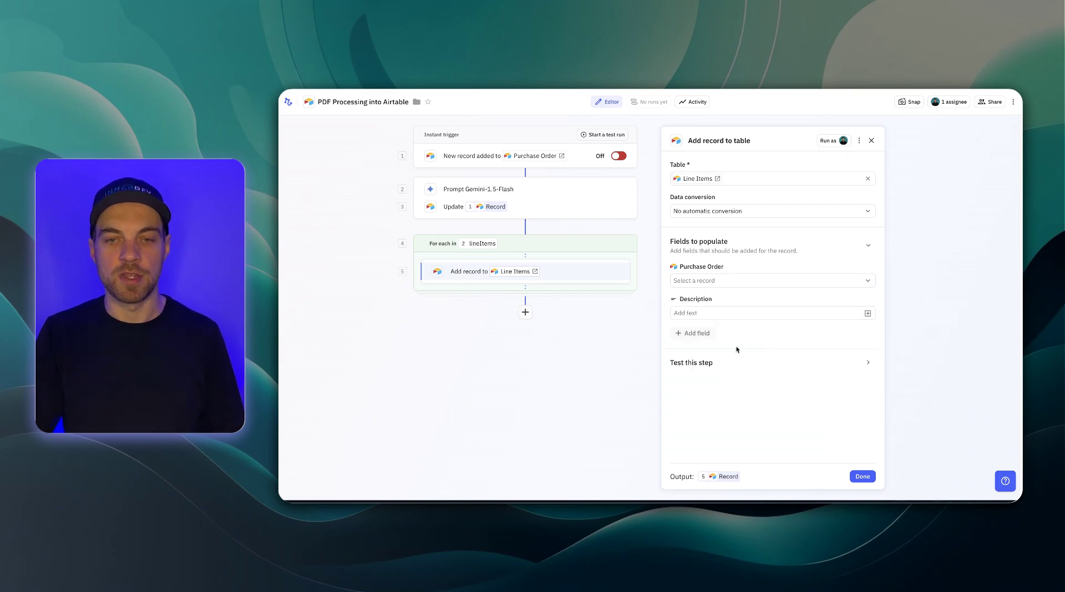
left_click(697, 333)
left_click(715, 373)
left_click(697, 366)
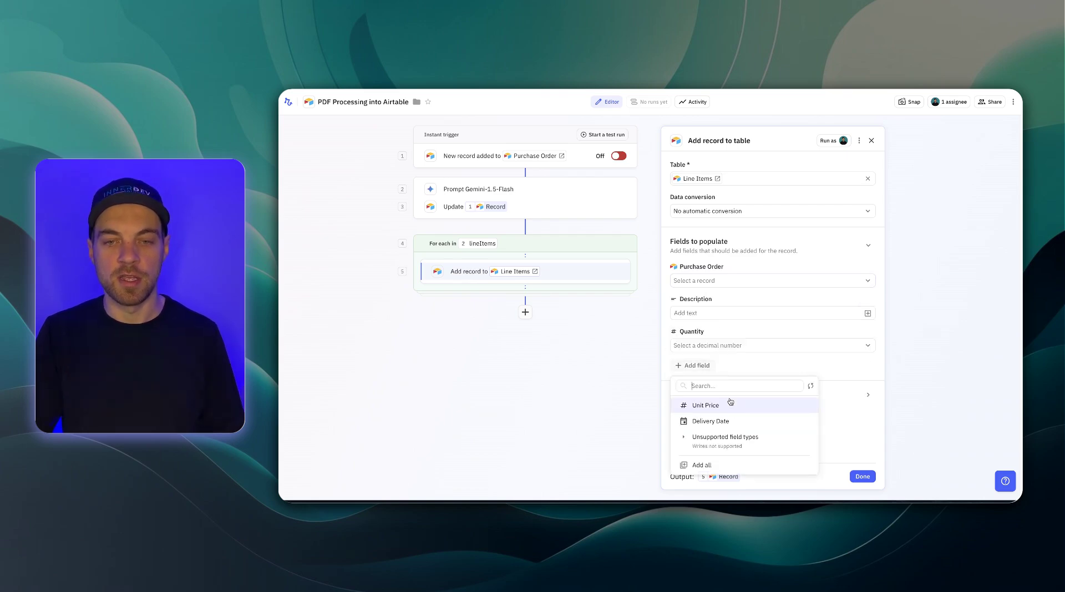
left_click(705, 406)
left_click(697, 398)
left_click(738, 438)
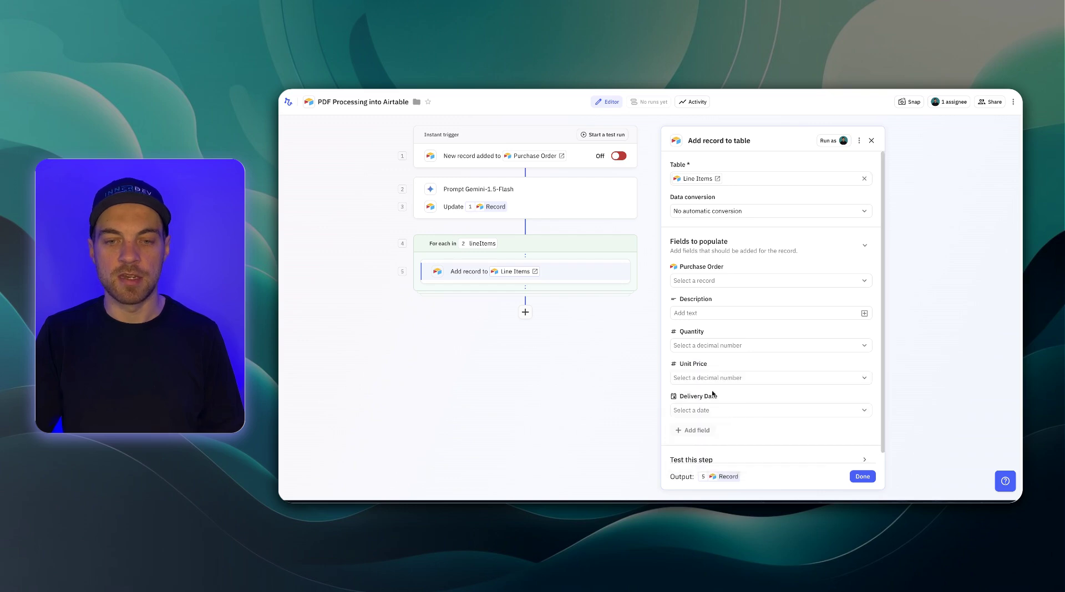
Map the Purchase Order field to the trigger's Record and the Description field to the lineItems description.
left_click(841, 282)
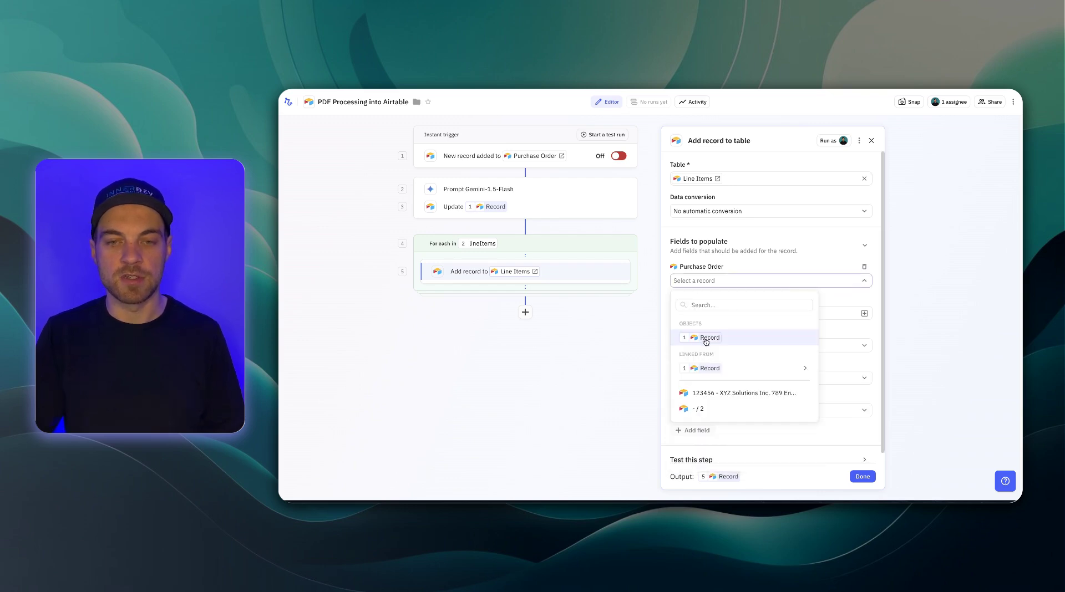
left_click(694, 343)
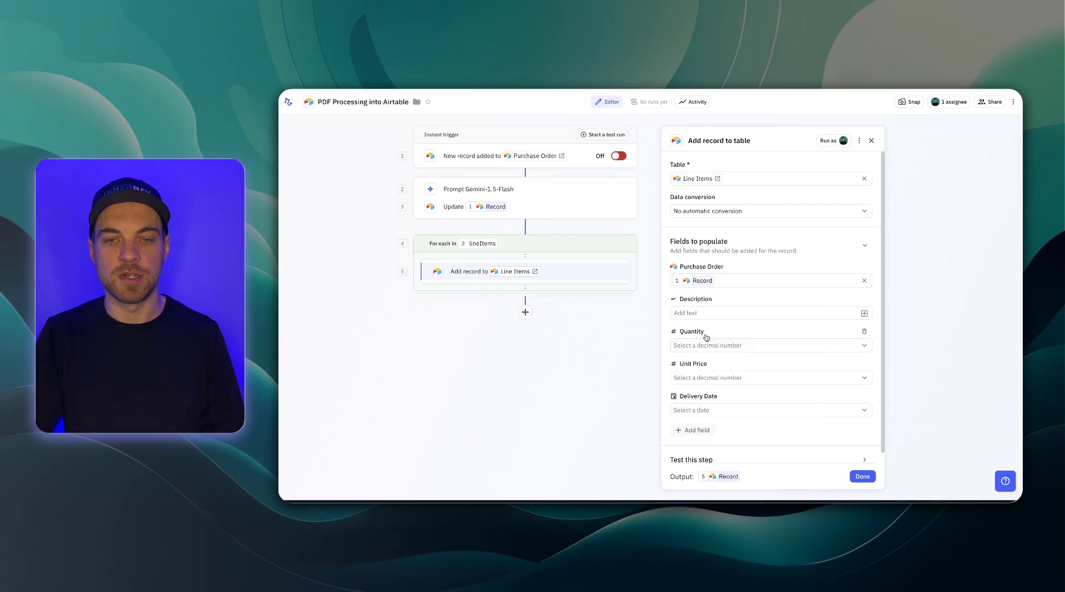
scroll(860, 322, "down", 1)
left_click(863, 303)
mouse_move(743, 342)
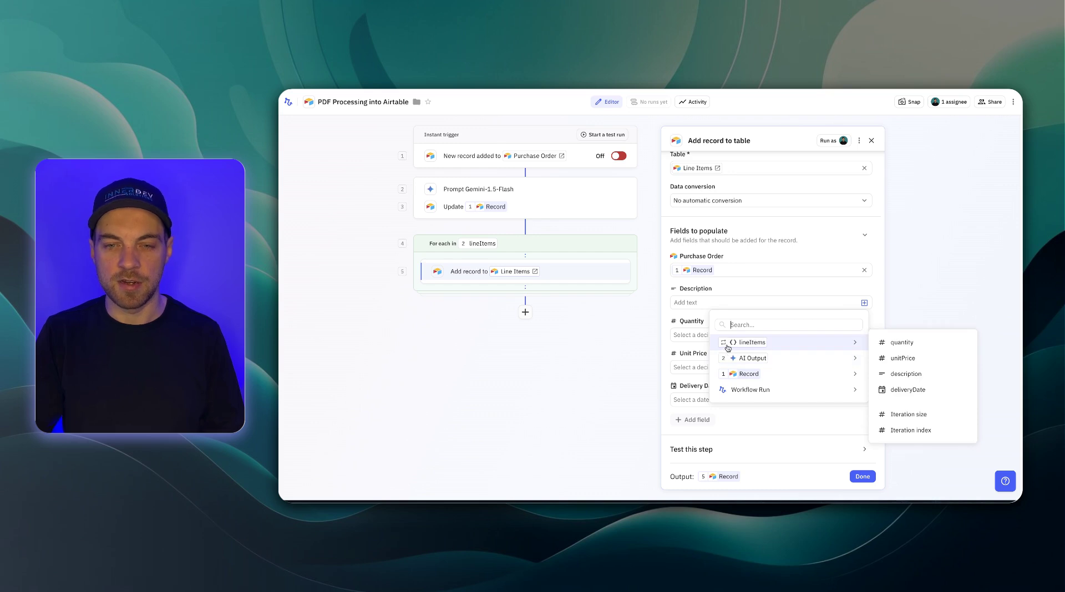
left_click(906, 374)
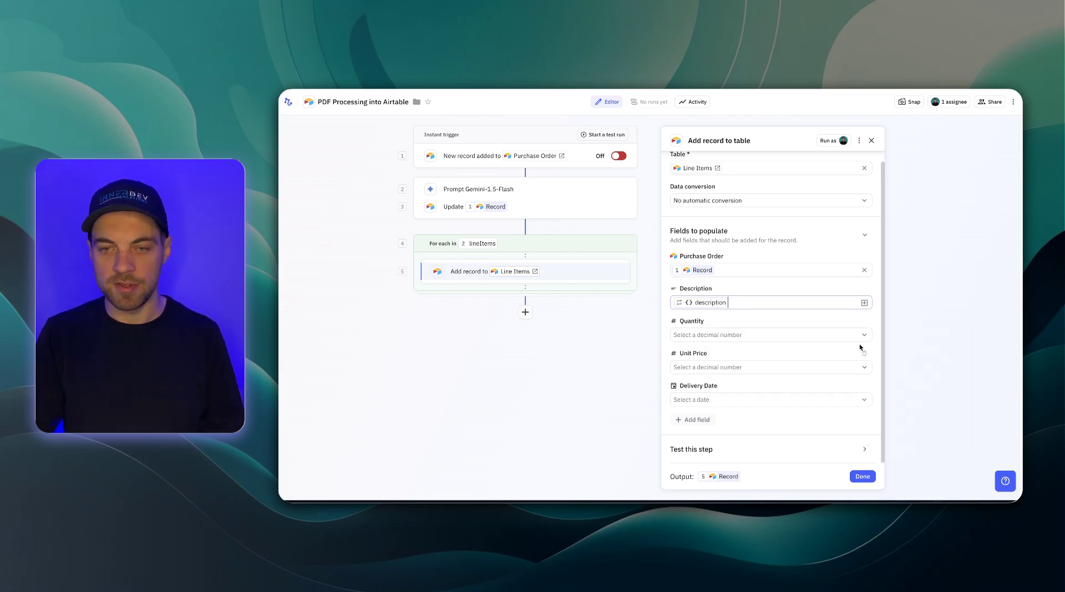
Map the Quantity field to the lineItems quantity and the Unit Price field to the lineItems unitPrice.
left_click(864, 336)
mouse_move(776, 377)
left_click(815, 377)
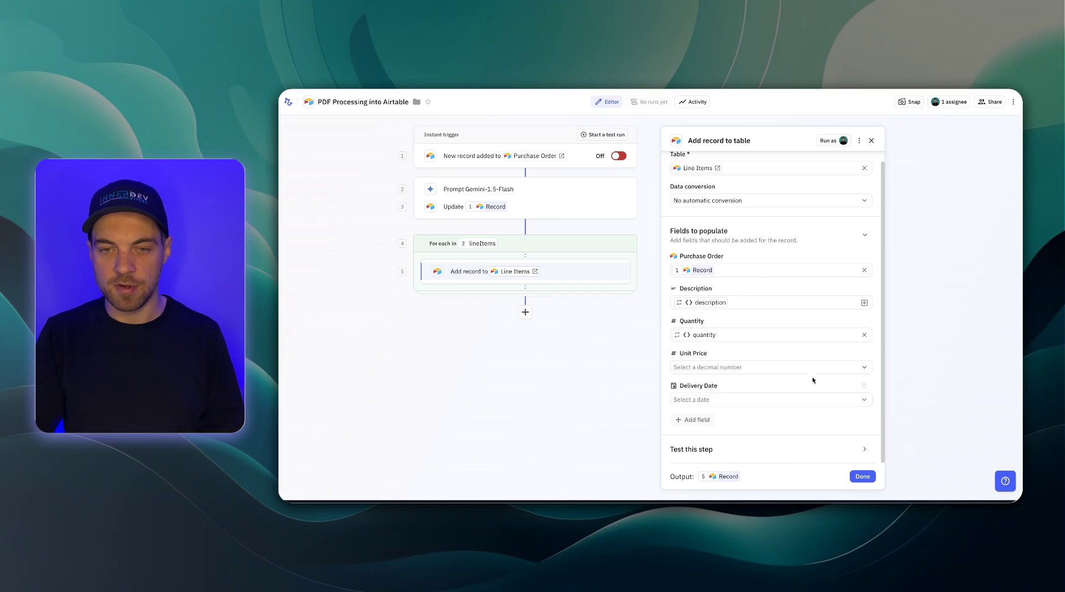
left_click(781, 369)
mouse_move(746, 409)
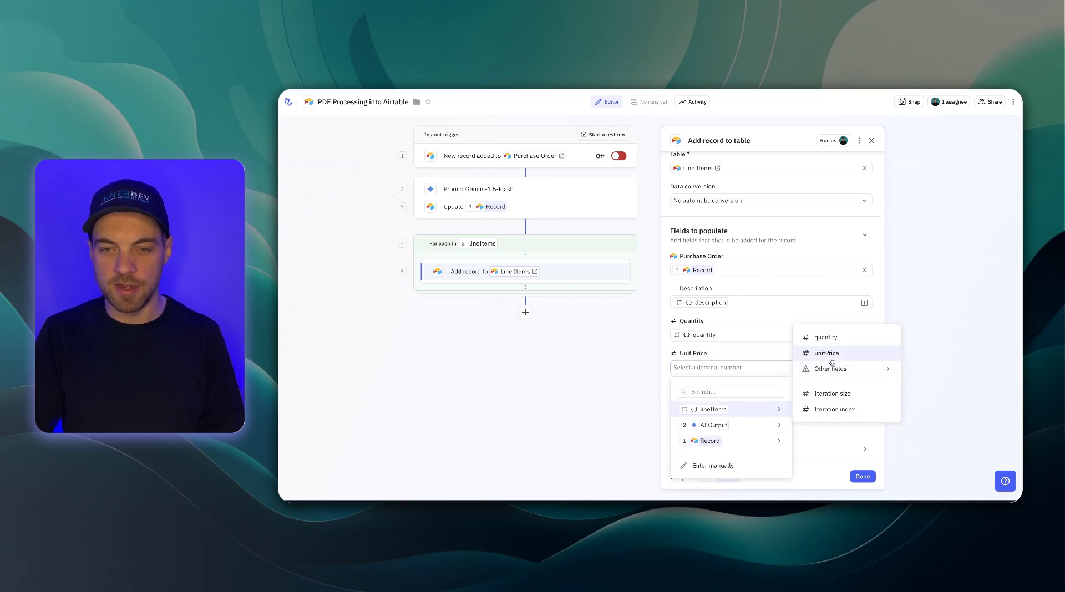
left_click(821, 355)
Map the Delivery Date field to the lineItems deliveryDate with an offset of plus 0 days and finish configuring the step.
left_click(765, 400)
left_click(737, 317)
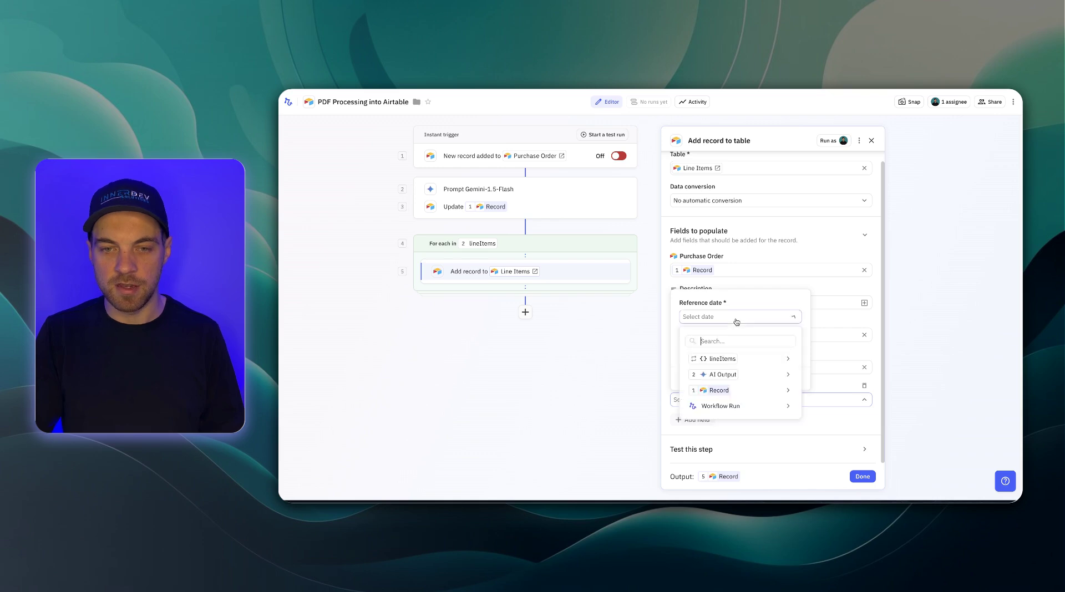
mouse_move(732, 357)
left_click(832, 358)
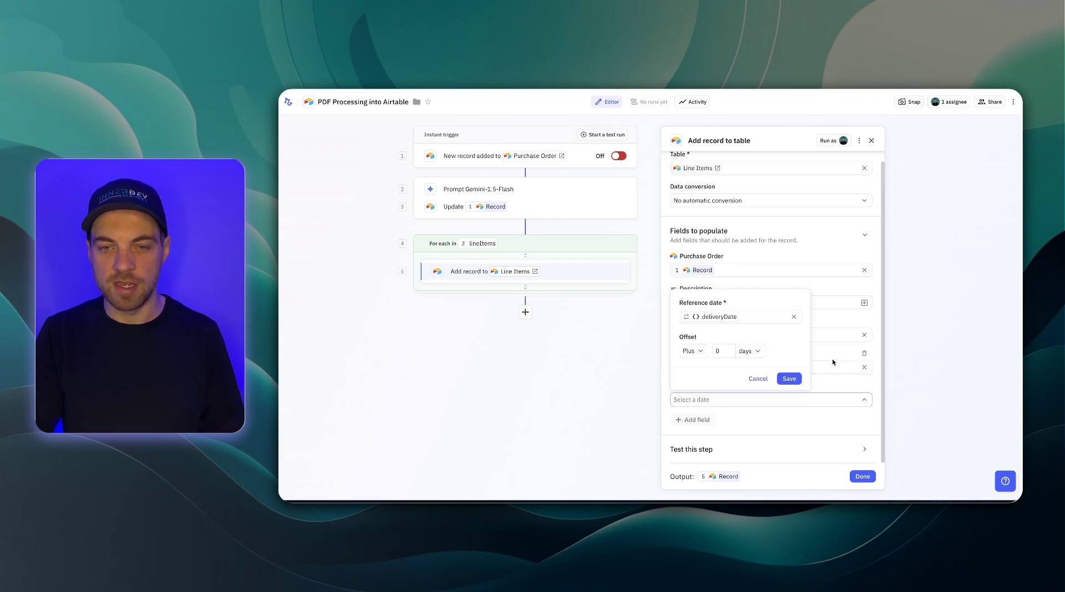
left_click(789, 379)
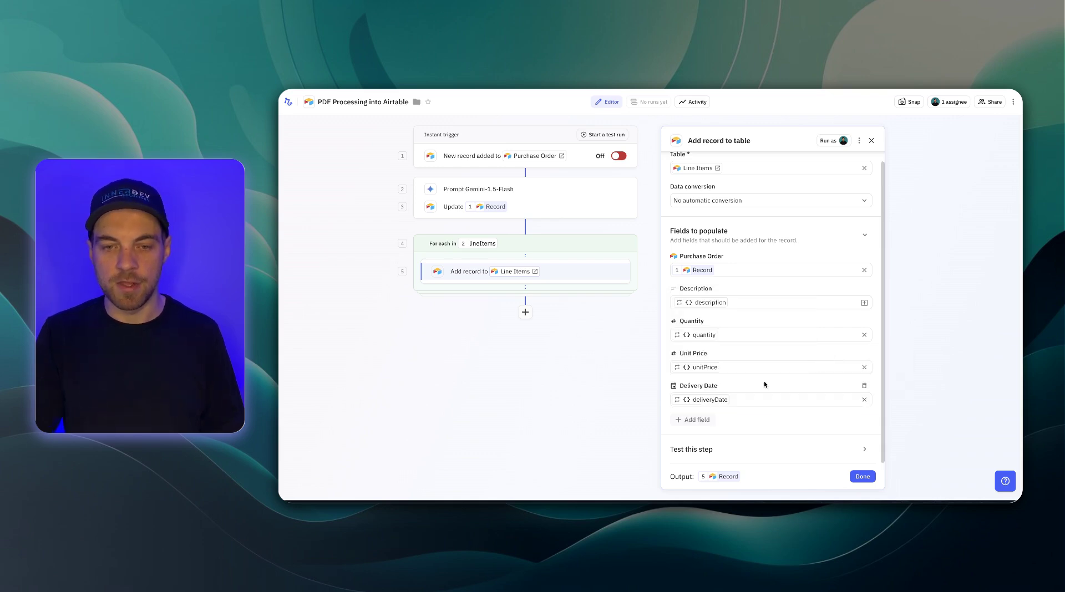
left_click(862, 476)
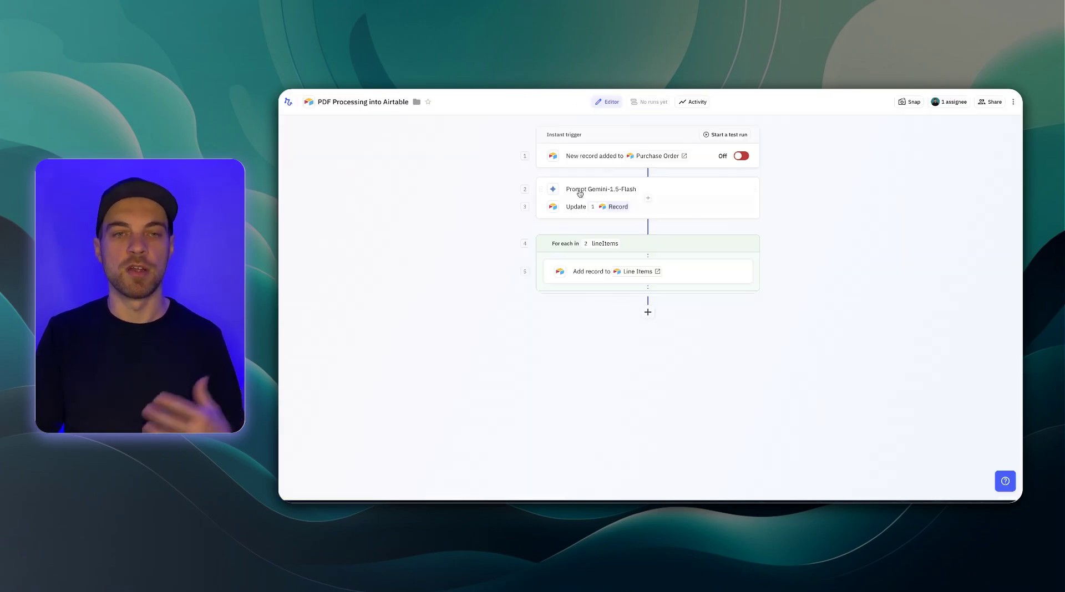
Start a test run of the workflow using the unprocessed purchase order record "- / 2".
left_click(717, 135)
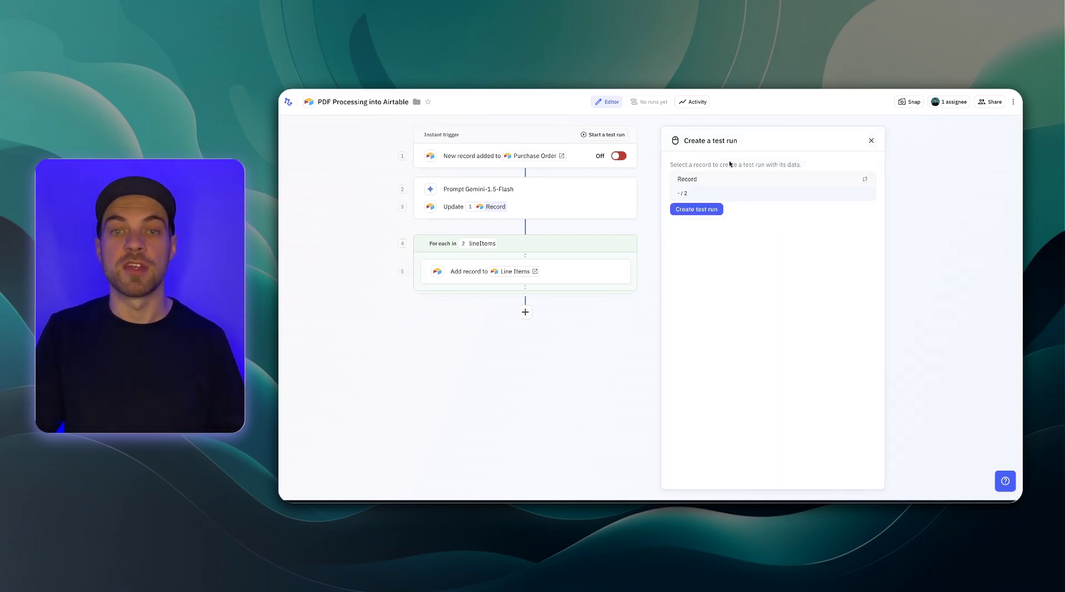
left_click(702, 211)
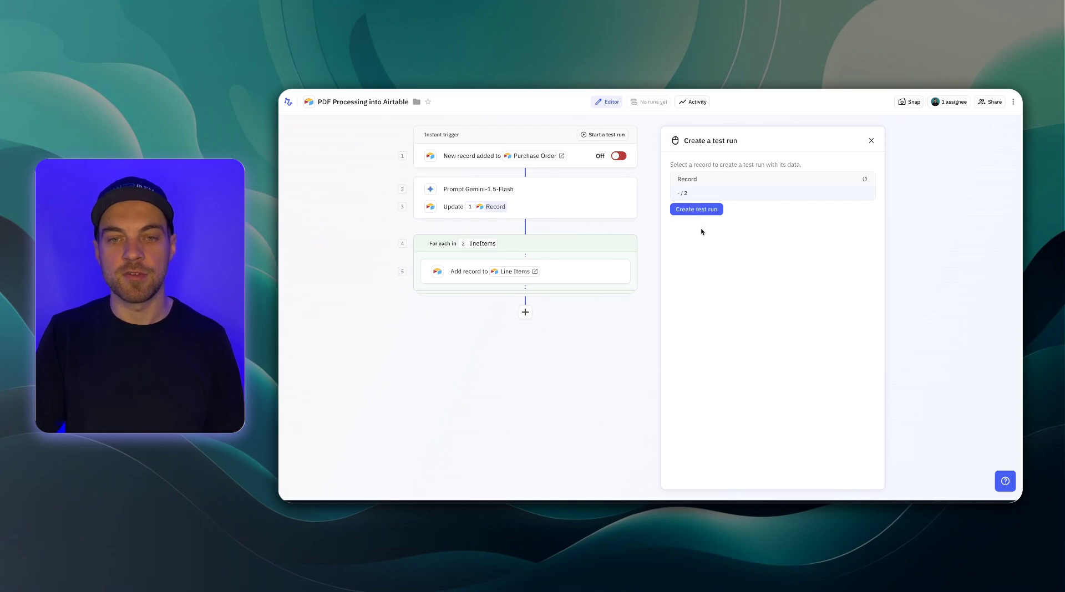
left_click(730, 149)
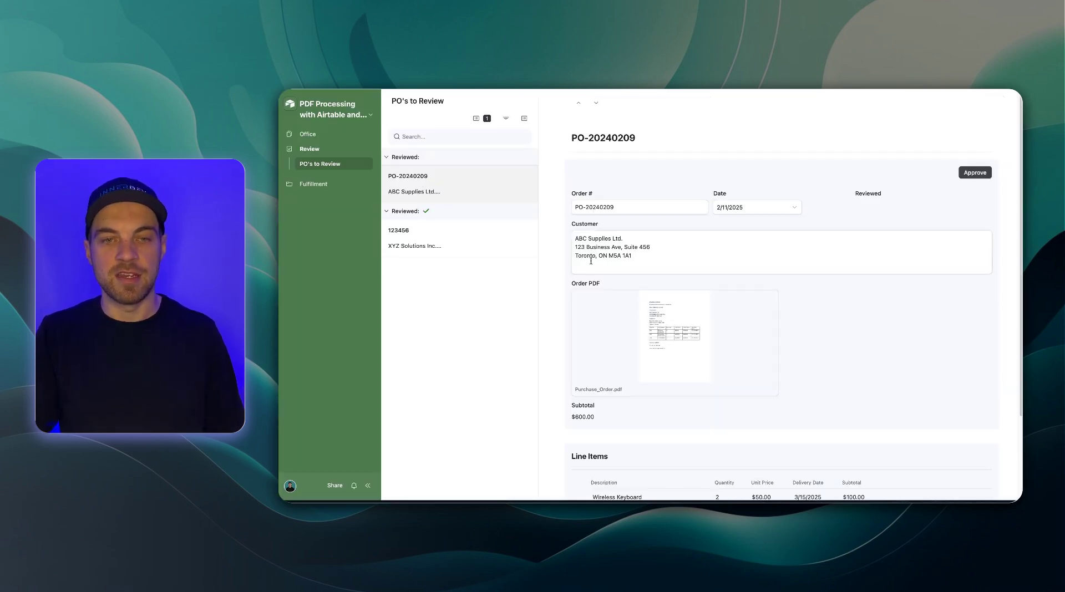
Compare the extracted order number, date and customer in Airtable's PO's to Review page with the attached Purchase_Order.pdf.
scroll(591, 260, "down", 2)
left_click(626, 154)
scroll(660, 172, "up", 1)
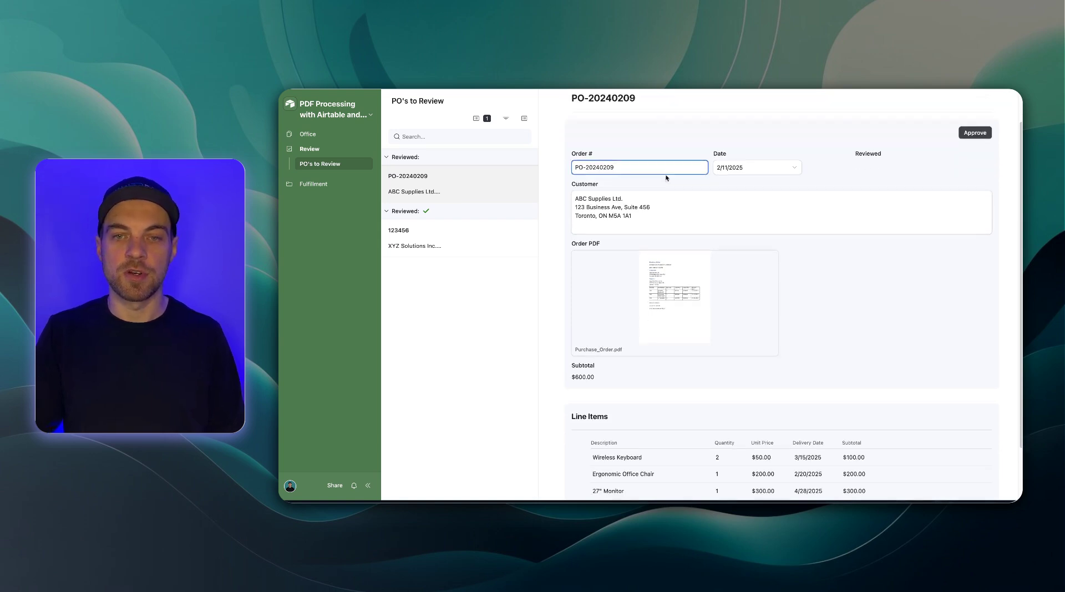
left_click(688, 295)
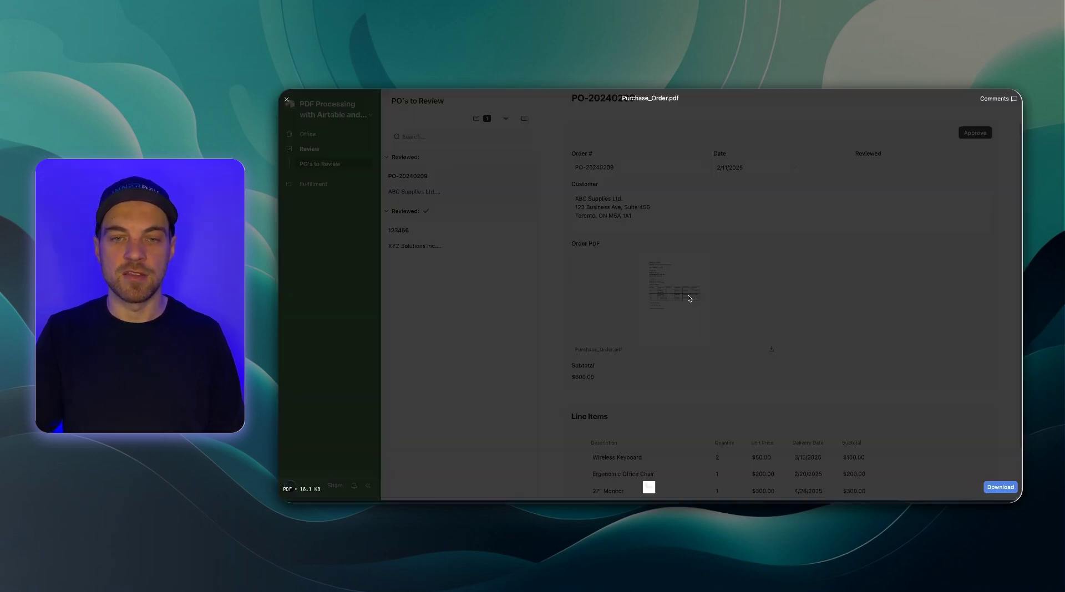
left_click_drag(538, 229, 571, 198)
key("Escape")
left_click(699, 155)
Check the extracted line items and subtotal against the table and subtotal in Purchase_Order.pdf.
scroll(826, 318, "down", 2)
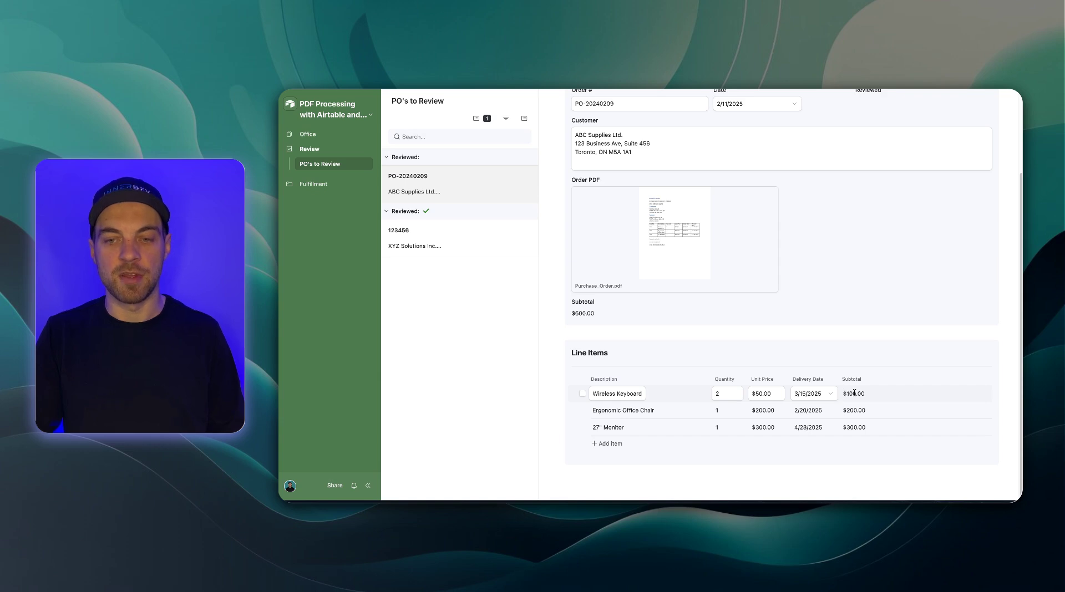
left_click(671, 236)
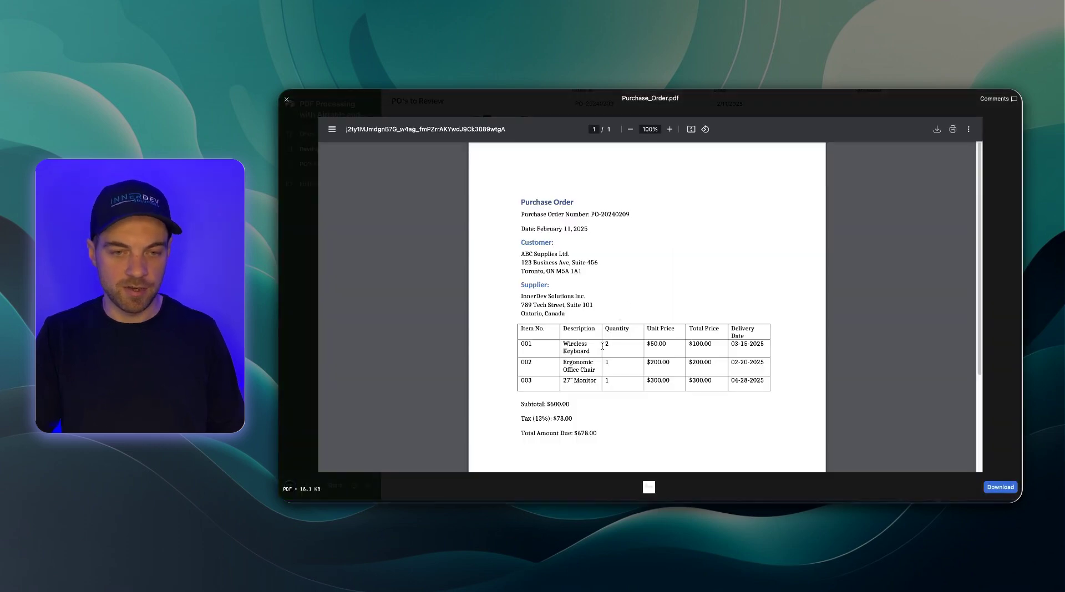
scroll(573, 385, "down", 1)
left_click_drag(573, 384, 522, 384)
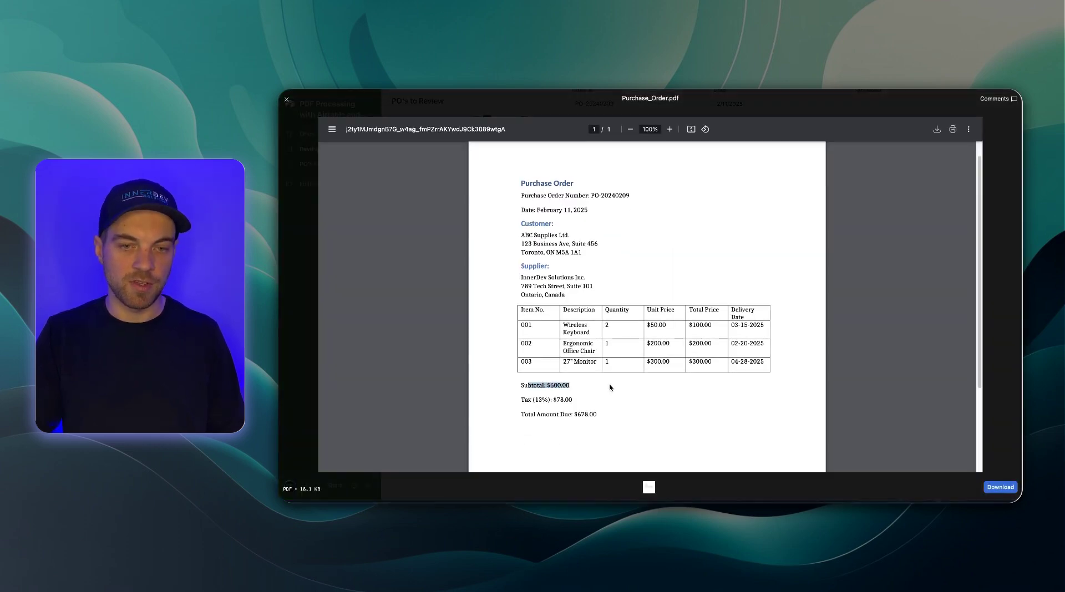
left_click(611, 388)
left_click(287, 100)
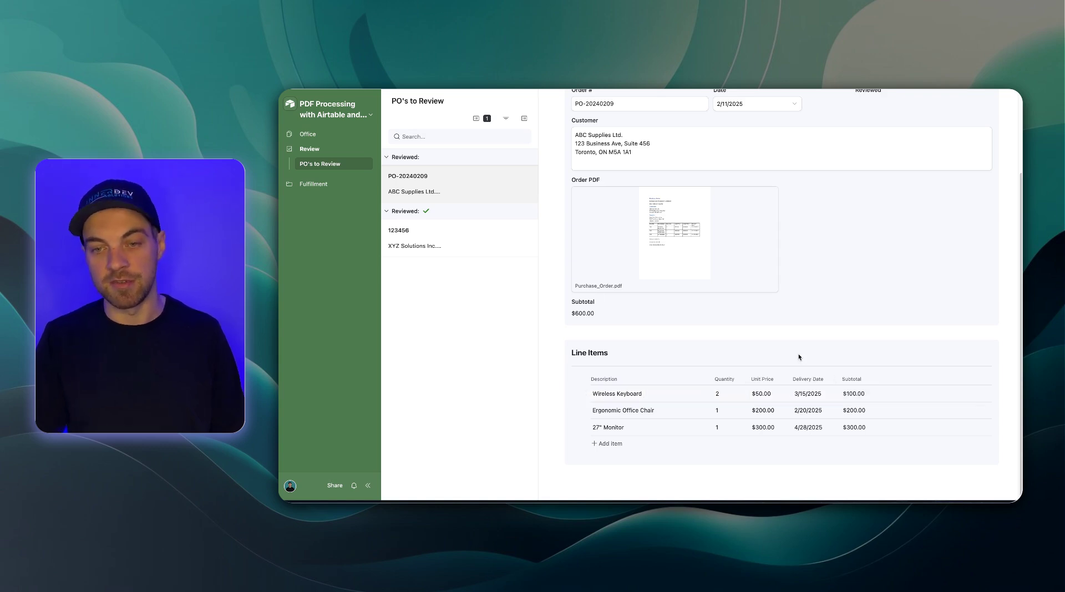
Approve the ABC Supplies Ltd. purchase order and open the Fulfillment list of purchase orders.
scroll(799, 355, "up", 3)
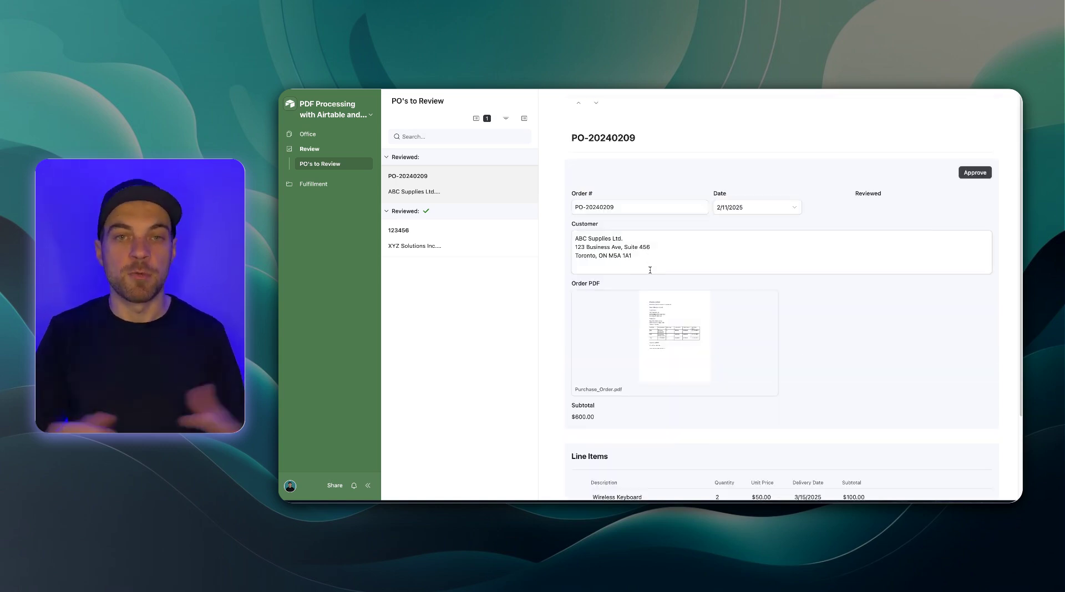
left_click(975, 173)
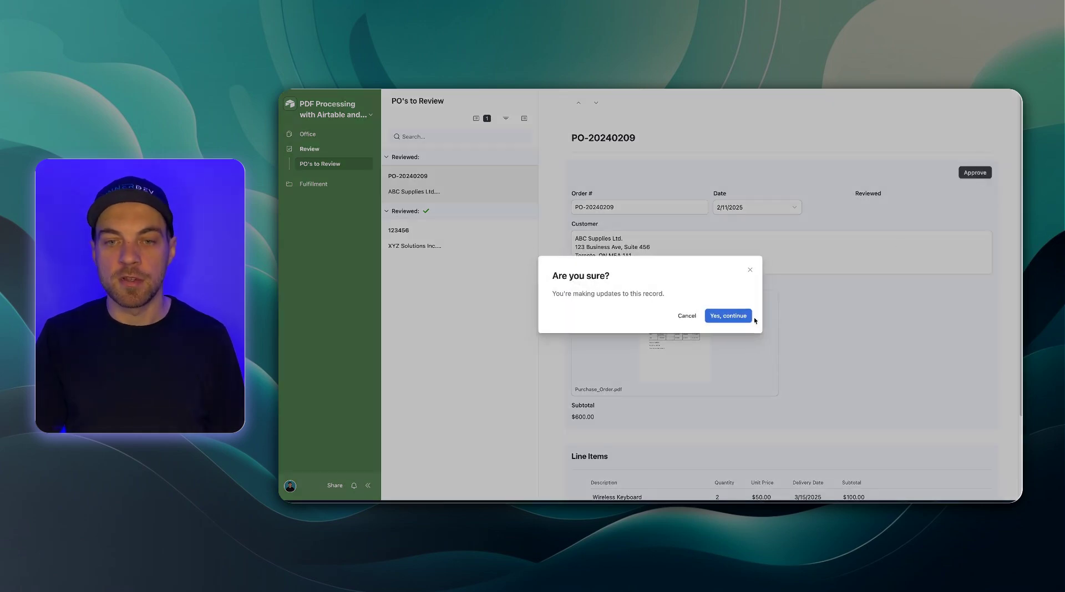
left_click(746, 316)
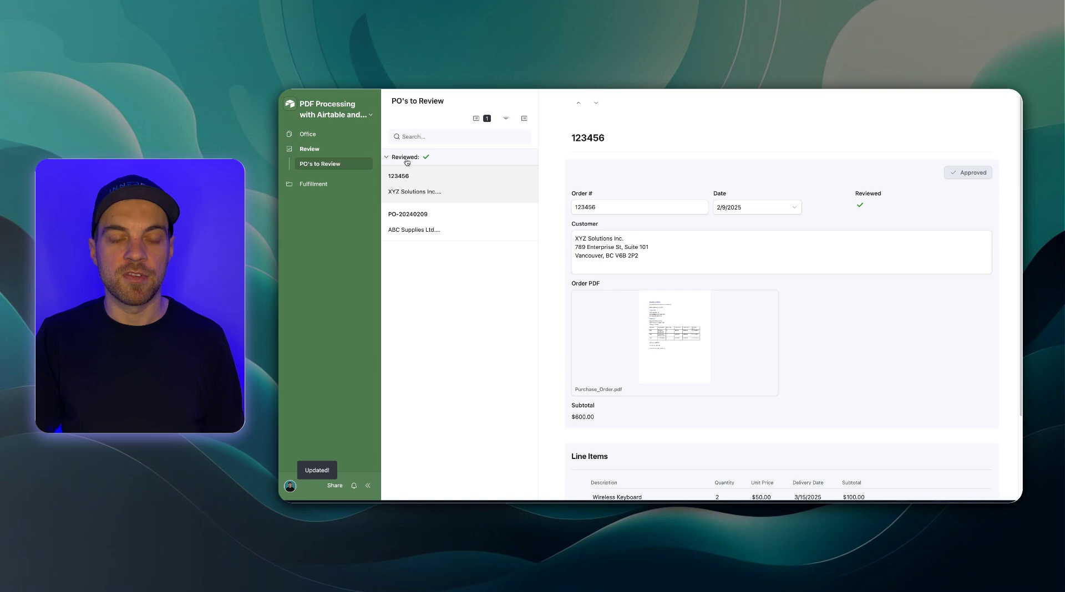
left_click(313, 184)
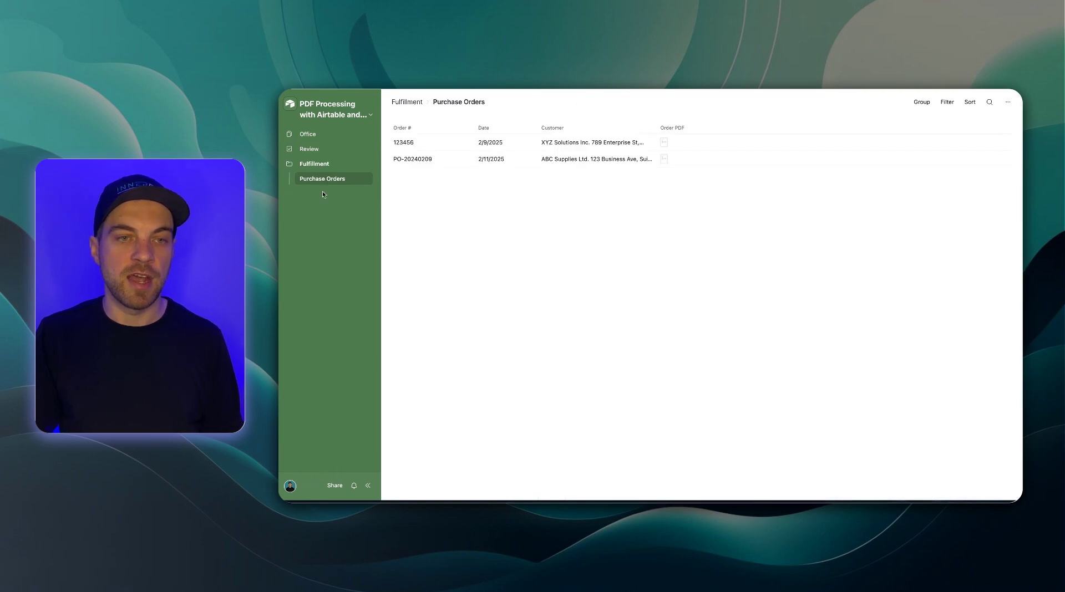